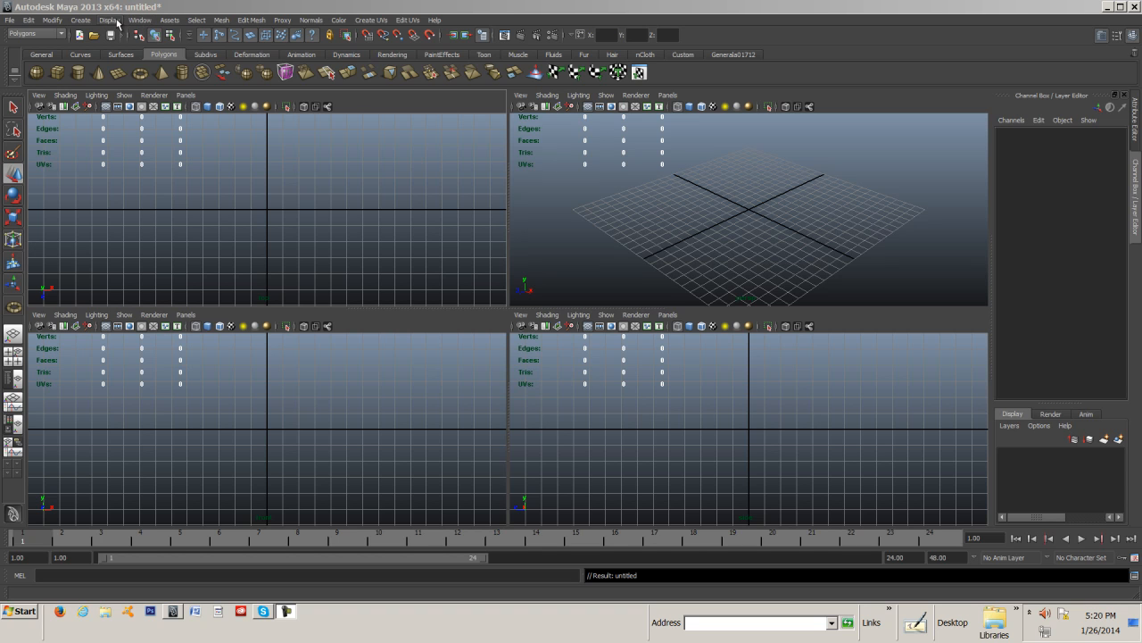
# Step: Detach the list of polygon primitives as a floating window over the channel box area
pyautogui.click(82, 20)
pyautogui.moveTo(106, 52)
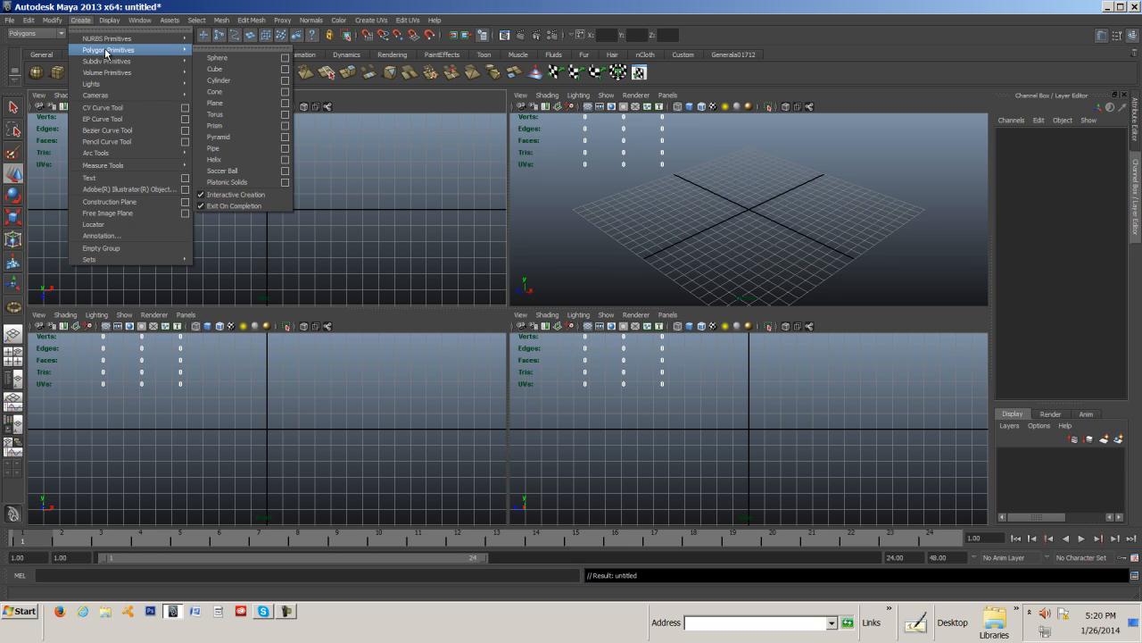
pyautogui.click(236, 49)
pyautogui.moveTo(237, 38); pyautogui.dragTo(1046, 145)
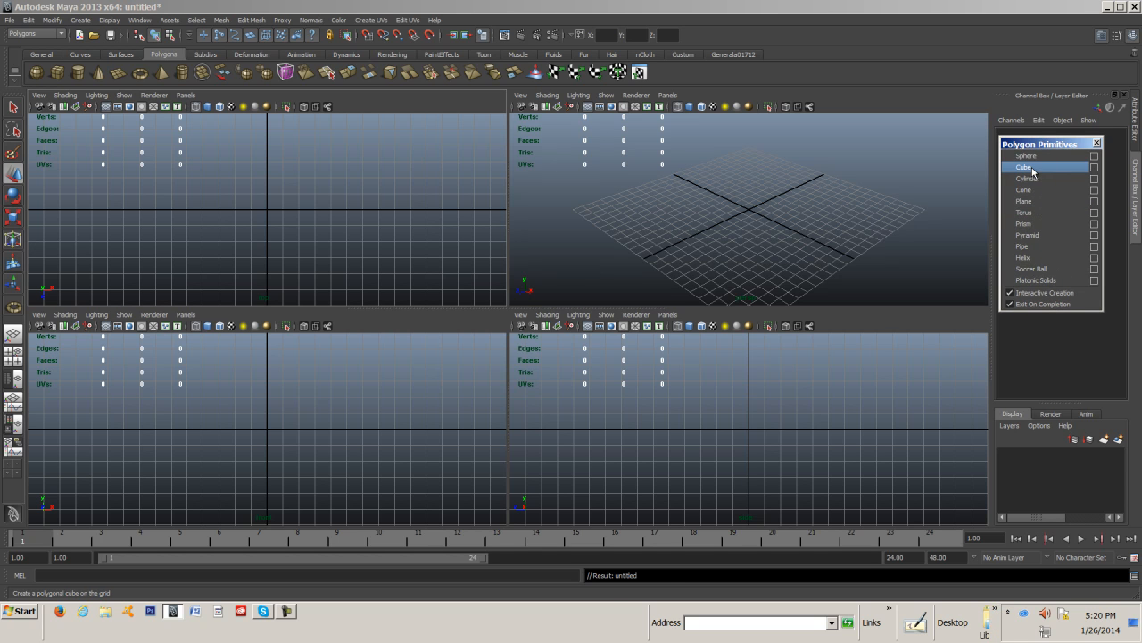
# Step: Draw a long, thin polygon cube across the rear part of the grid in the top view and raise it into a tall wall
pyautogui.click(1037, 168)
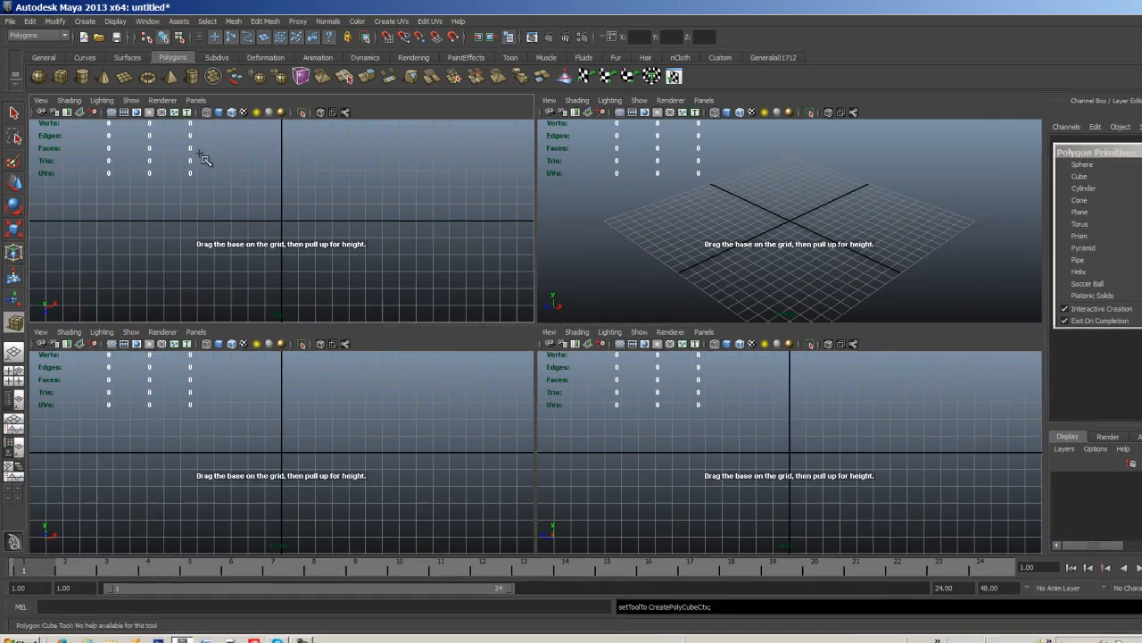
pyautogui.moveTo(186, 147); pyautogui.dragTo(315, 161)
pyautogui.moveTo(473, 241); pyautogui.dragTo(544, 240)
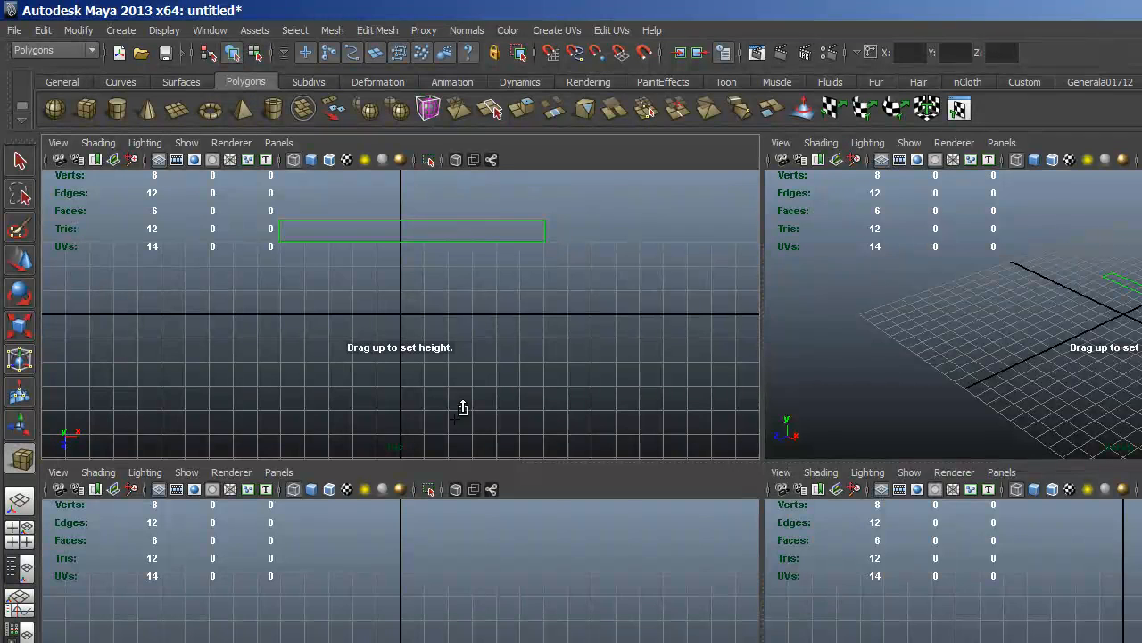
pyautogui.moveTo(372, 581); pyautogui.dragTo(361, 496)
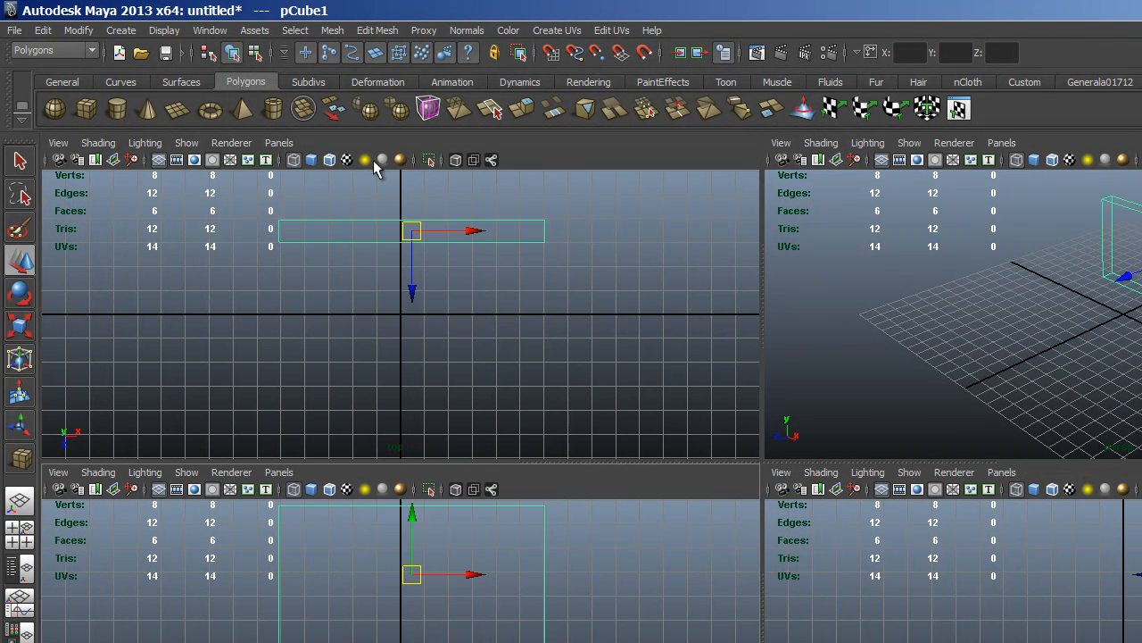
# Step: Open the Outliner, rename the cube as "wall 1", and move the Outliner clear of the top view
pyautogui.click(211, 31)
pyautogui.click(229, 150)
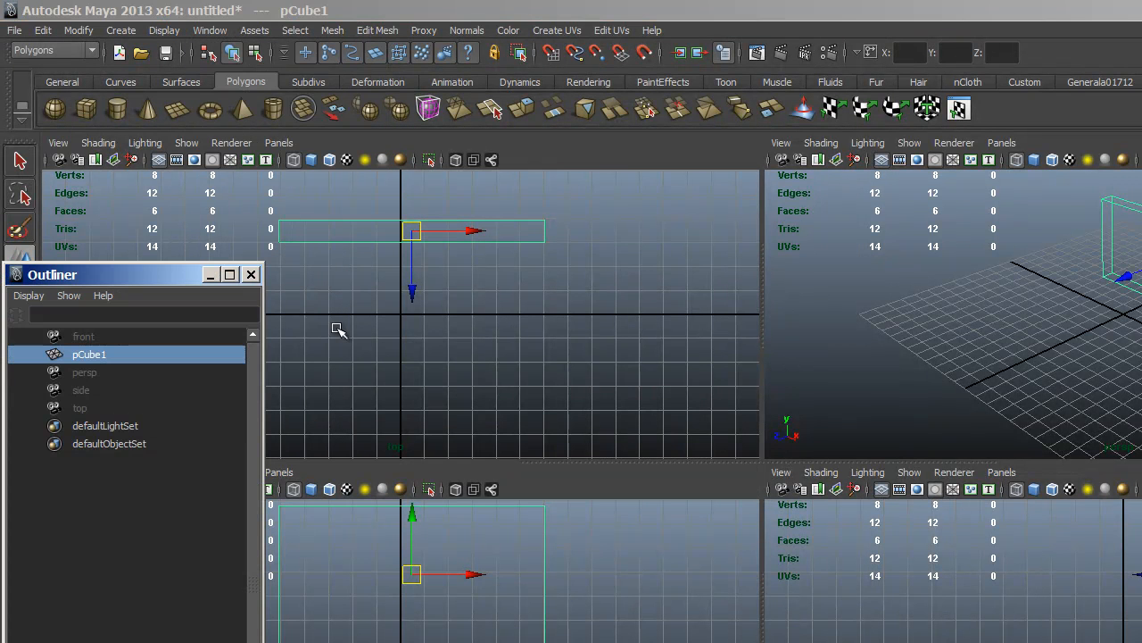
pyautogui.doubleClick(75, 357)
pyautogui.write('wall 1')
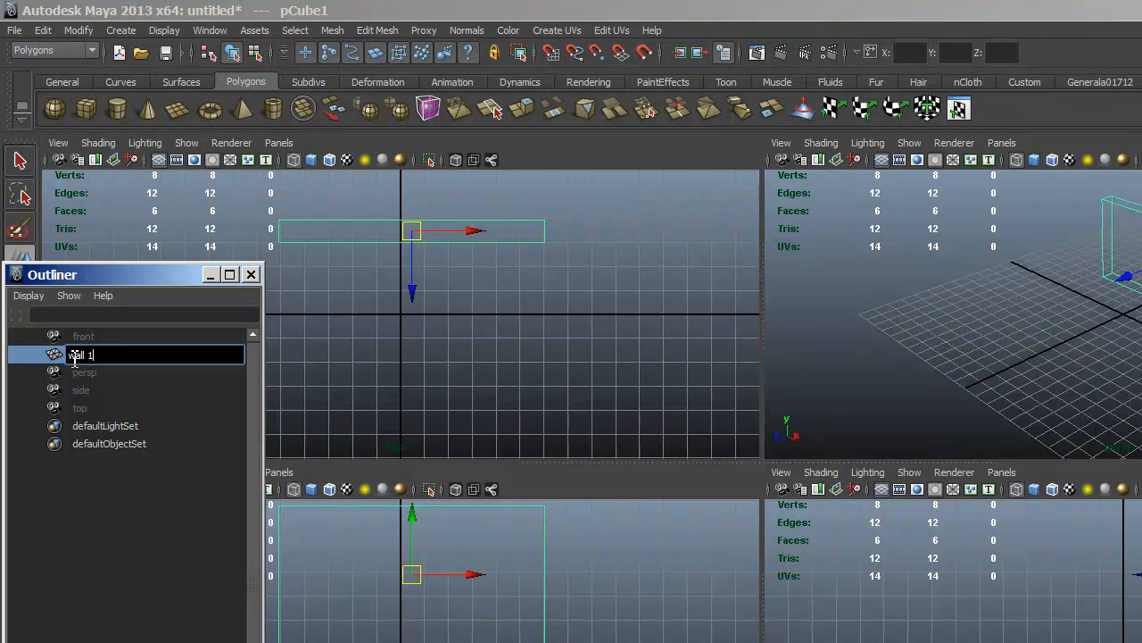
pyautogui.press('Return')
pyautogui.moveTo(117, 285); pyautogui.dragTo(161, 522)
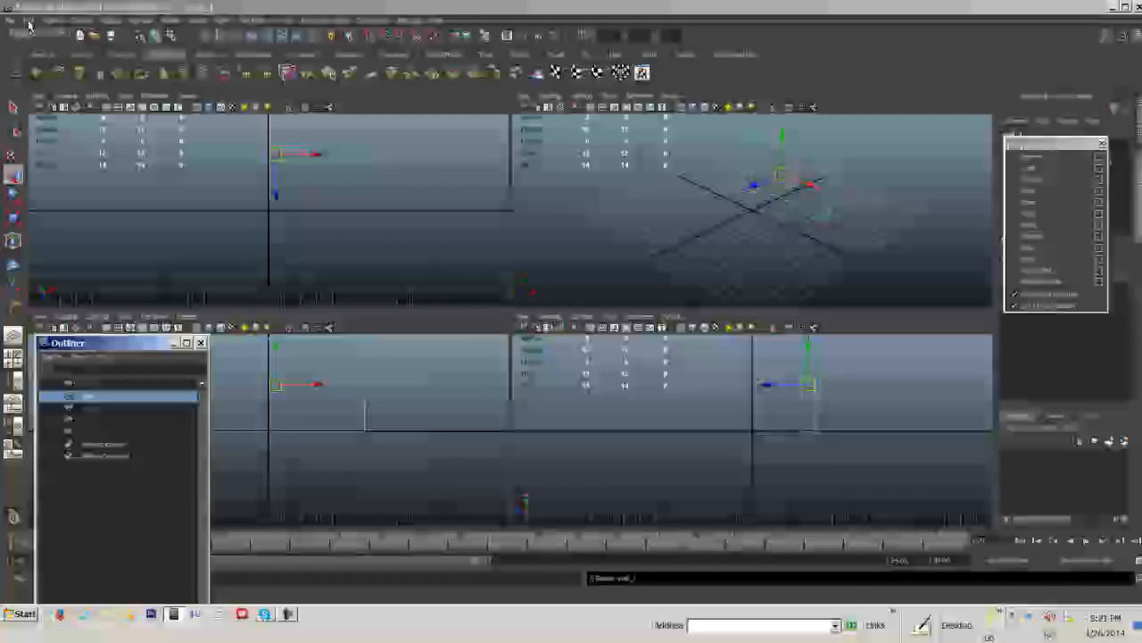
# Step: Duplicate the first wall and move the copy along Z to the front side of the grid, parallel to the original
pyautogui.click(43, 30)
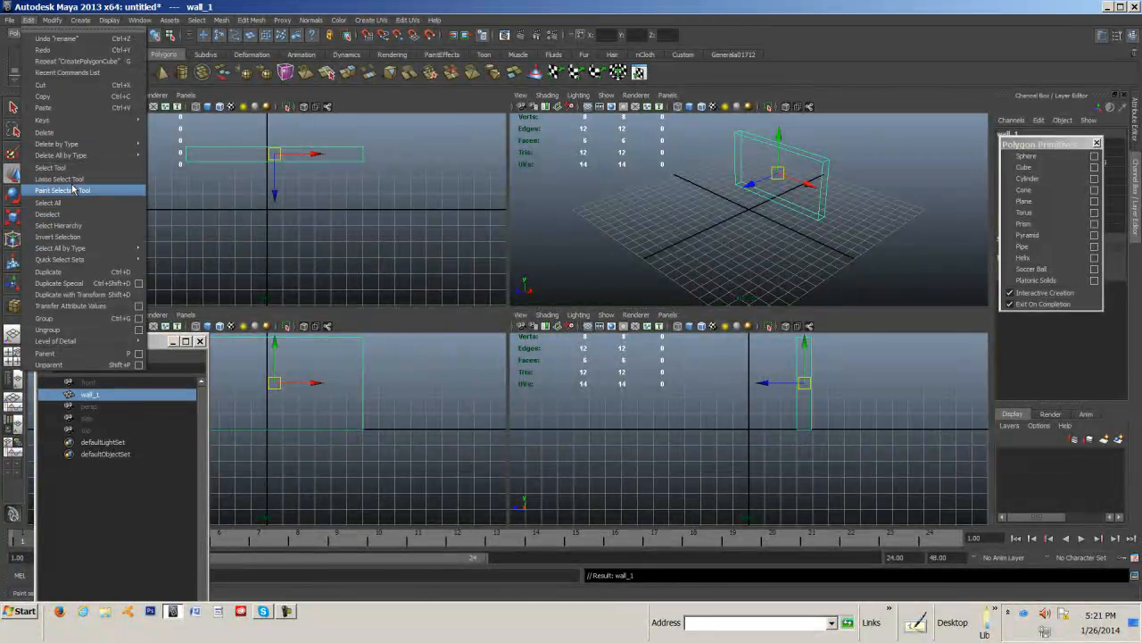
pyautogui.click(54, 272)
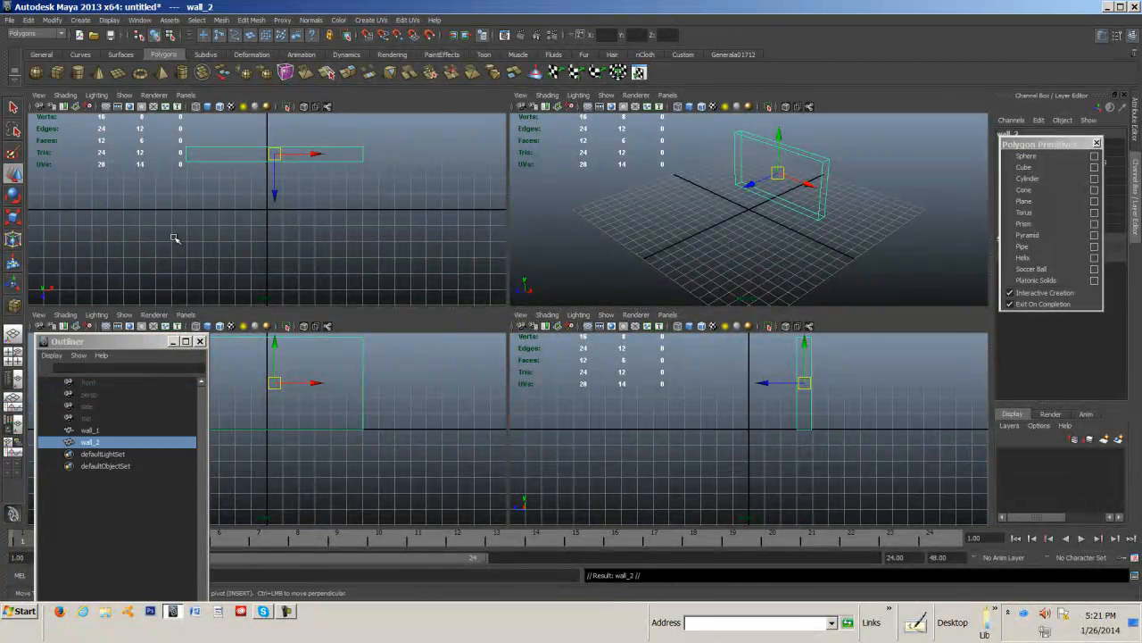
pyautogui.moveTo(276, 192); pyautogui.dragTo(273, 300)
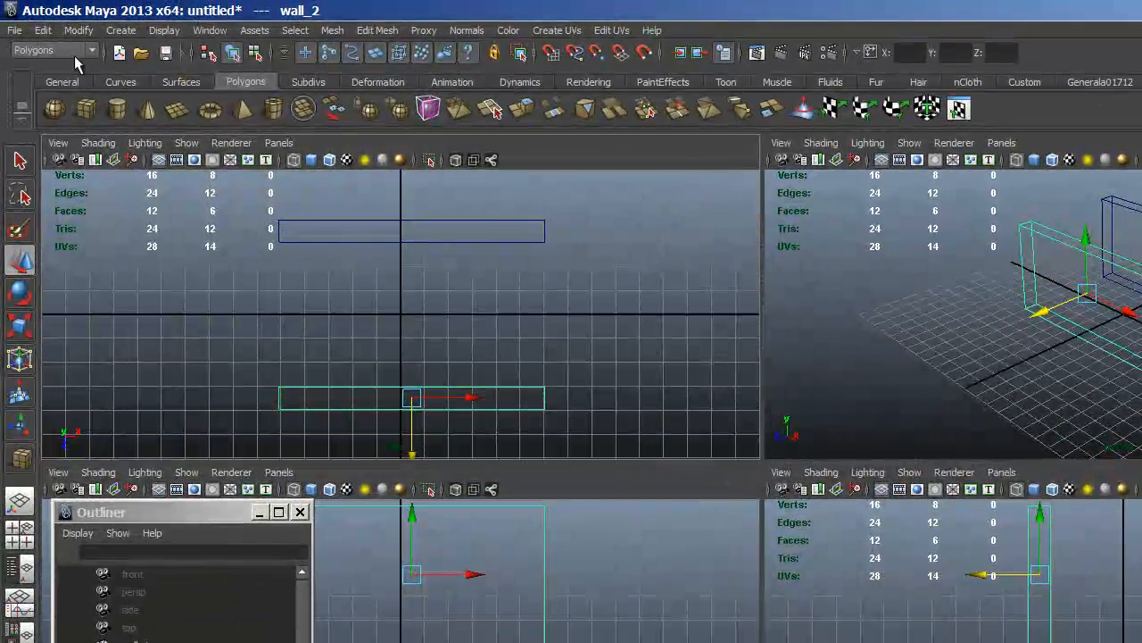
# Step: Duplicate the front wall and move the copy along Z to between the two parallel walls
pyautogui.click(43, 29)
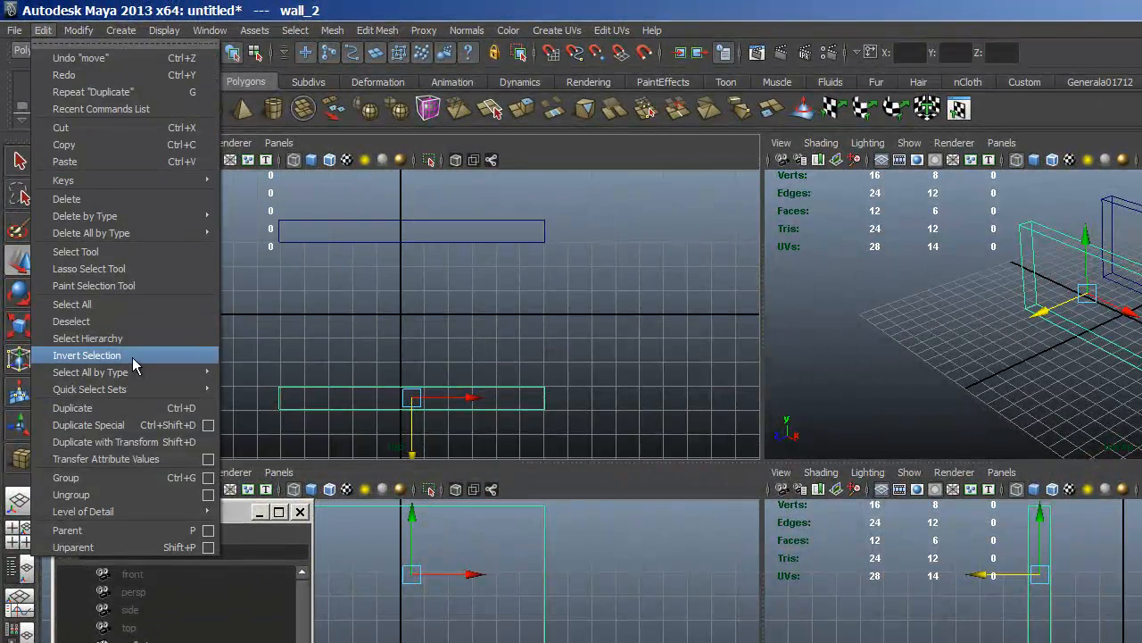
pyautogui.click(72, 408)
pyautogui.moveTo(413, 455); pyautogui.dragTo(420, 352)
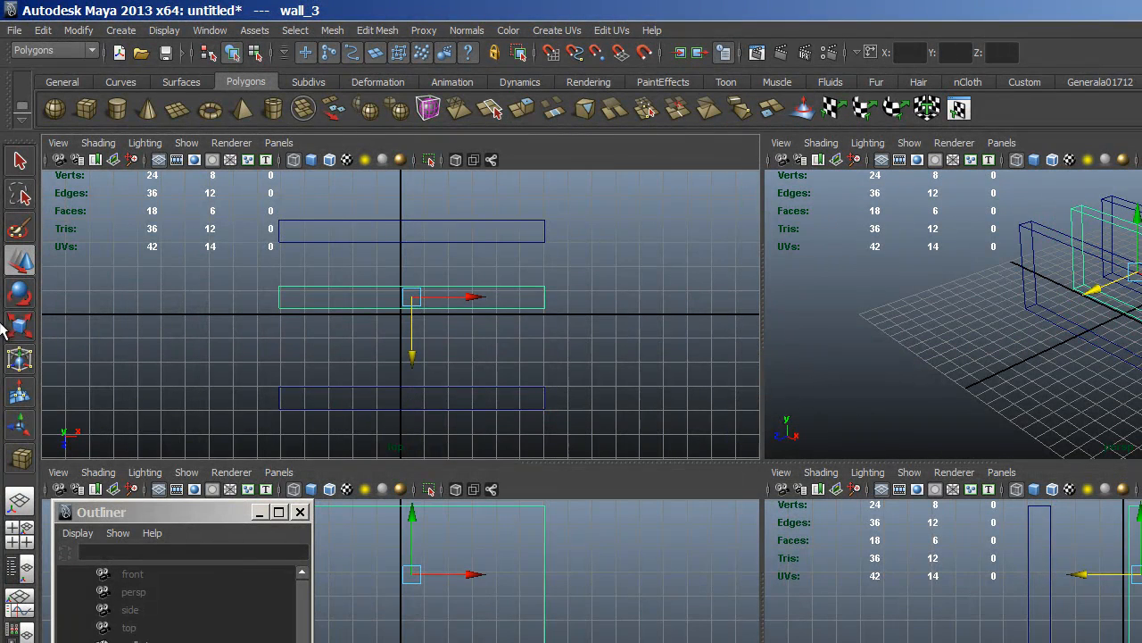
# Step: Rotate the middle wall by setting its Rotate Y to 90, moving the primitives window off the channel values
pyautogui.click(20, 297)
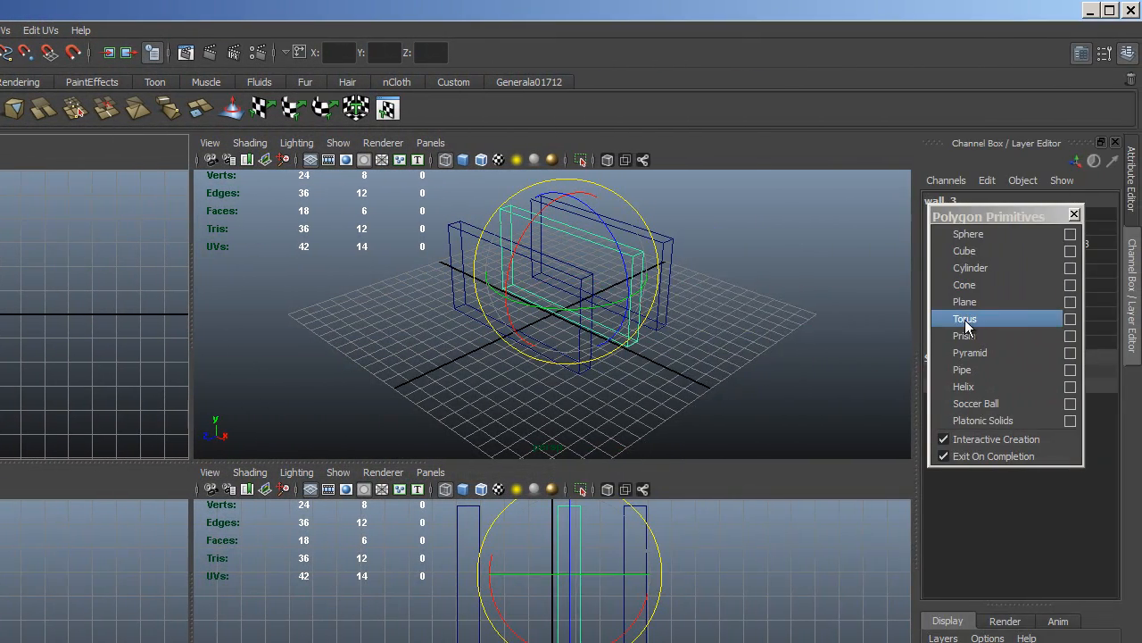
pyautogui.moveTo(1013, 222); pyautogui.dragTo(849, 416)
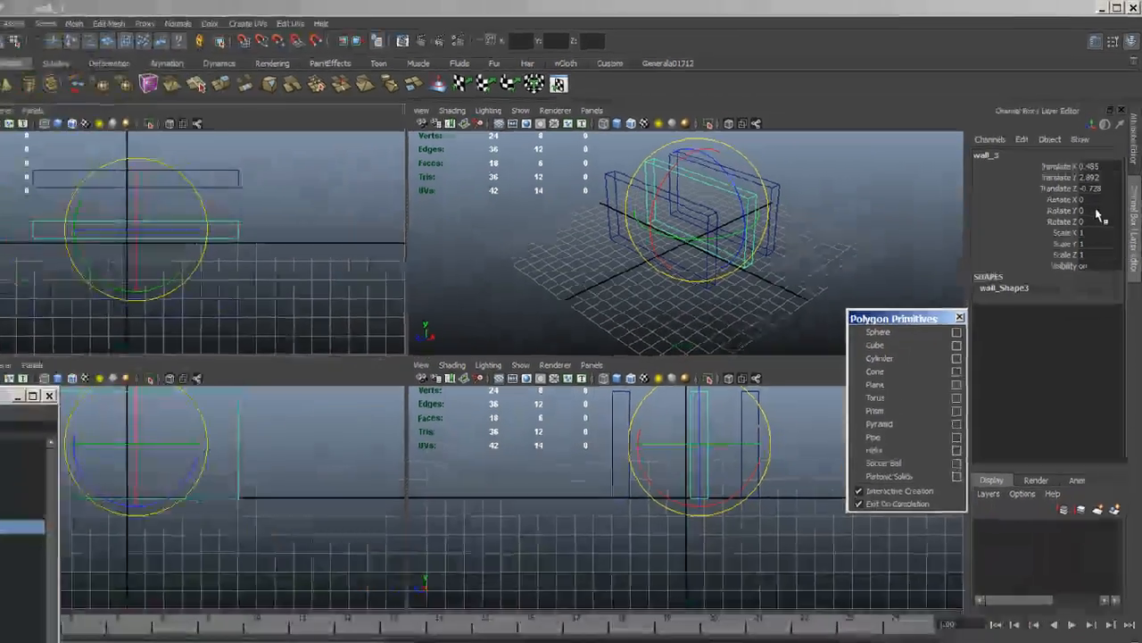
pyautogui.click(1100, 212)
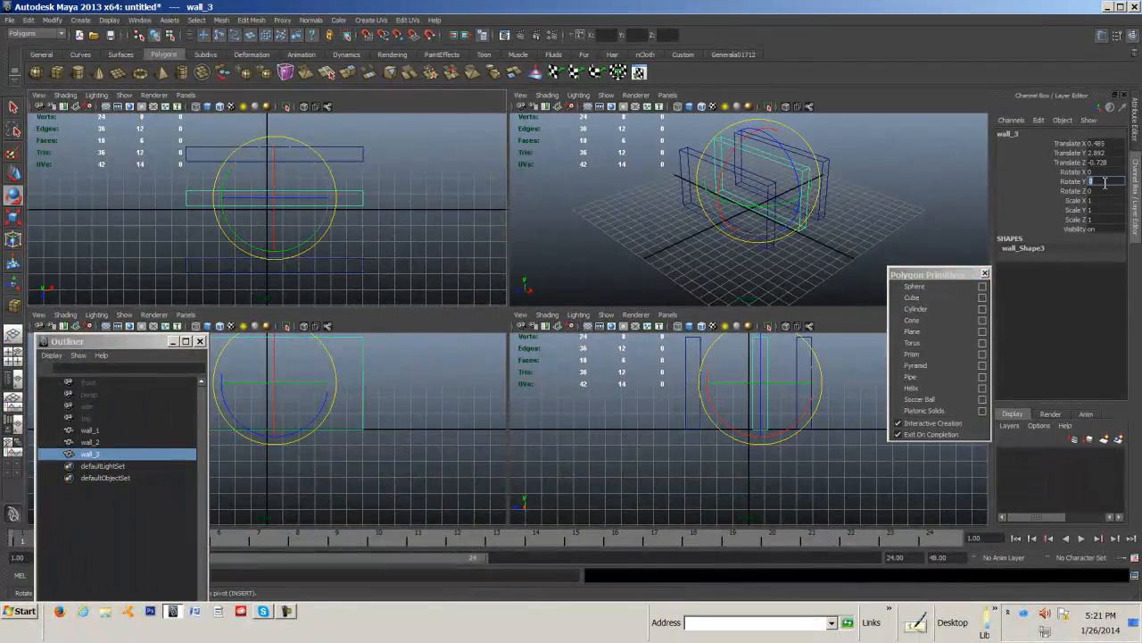
pyautogui.write('90')
pyautogui.press('Return')
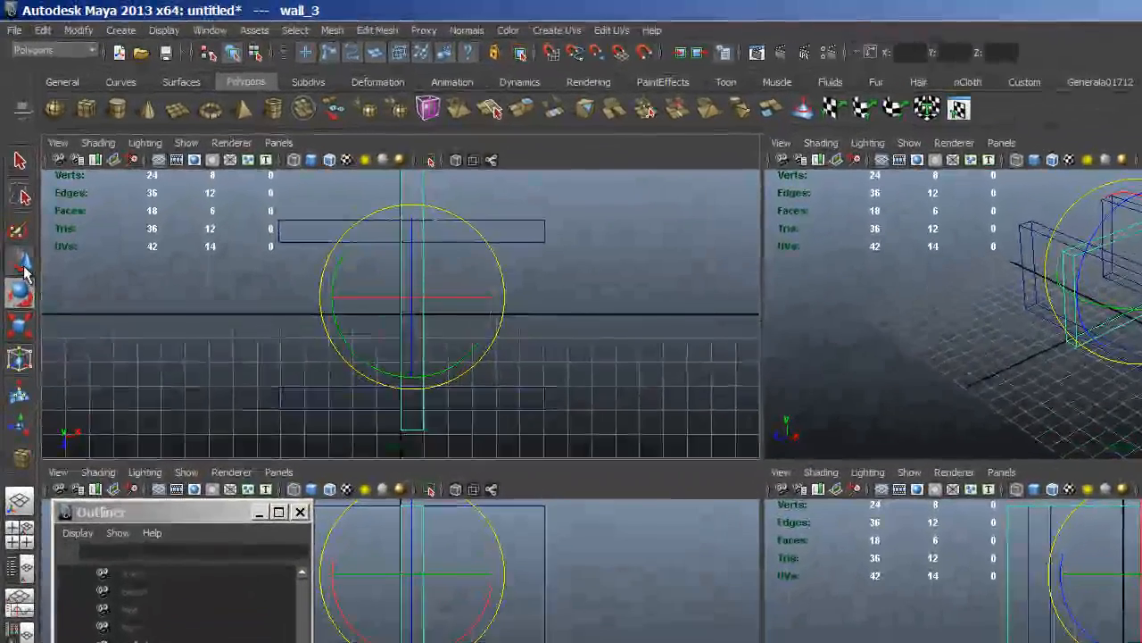
# Step: Move the rotated wall along X to the left ends of the parallel walls and shorten it lengthwise
pyautogui.press('w')
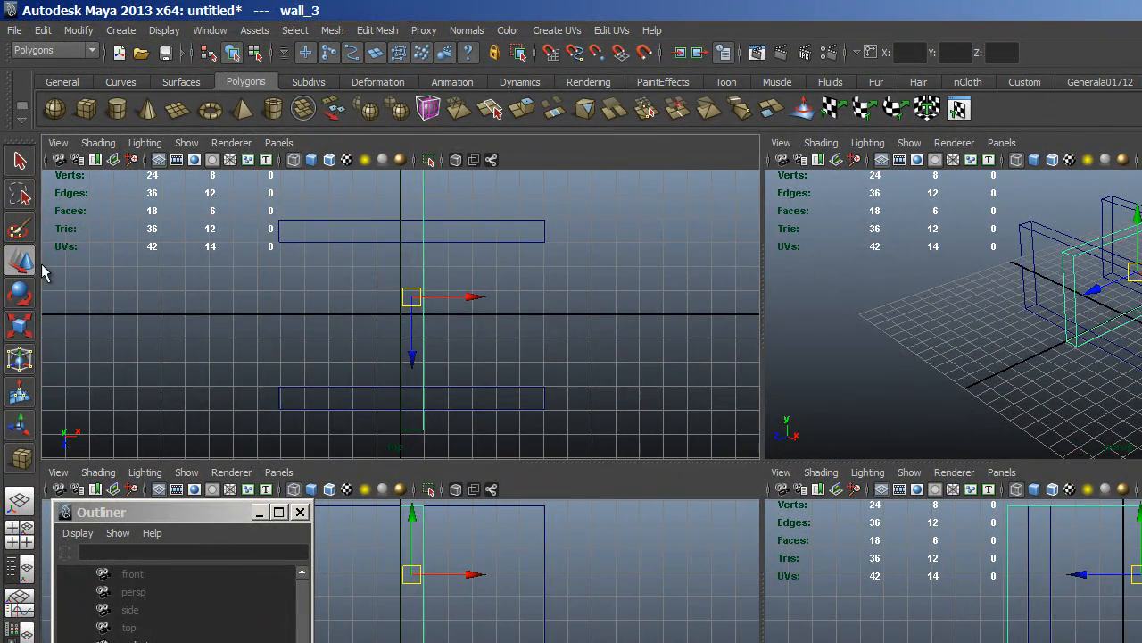
pyautogui.moveTo(468, 298); pyautogui.dragTo(348, 309)
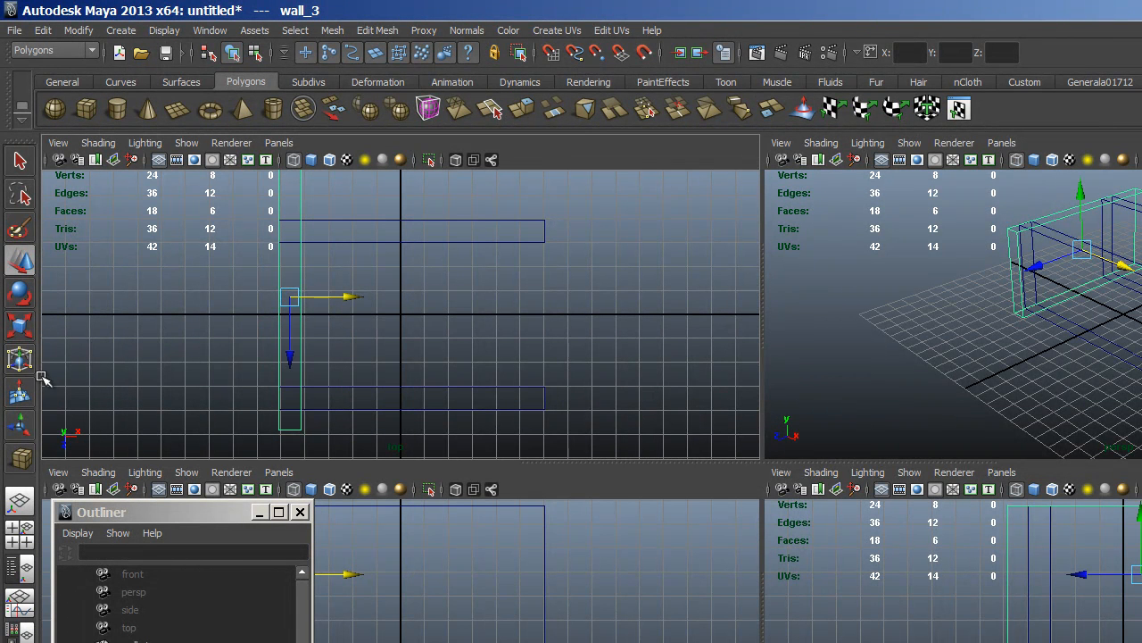
pyautogui.click(24, 330)
pyautogui.moveTo(289, 218); pyautogui.dragTo(289, 246)
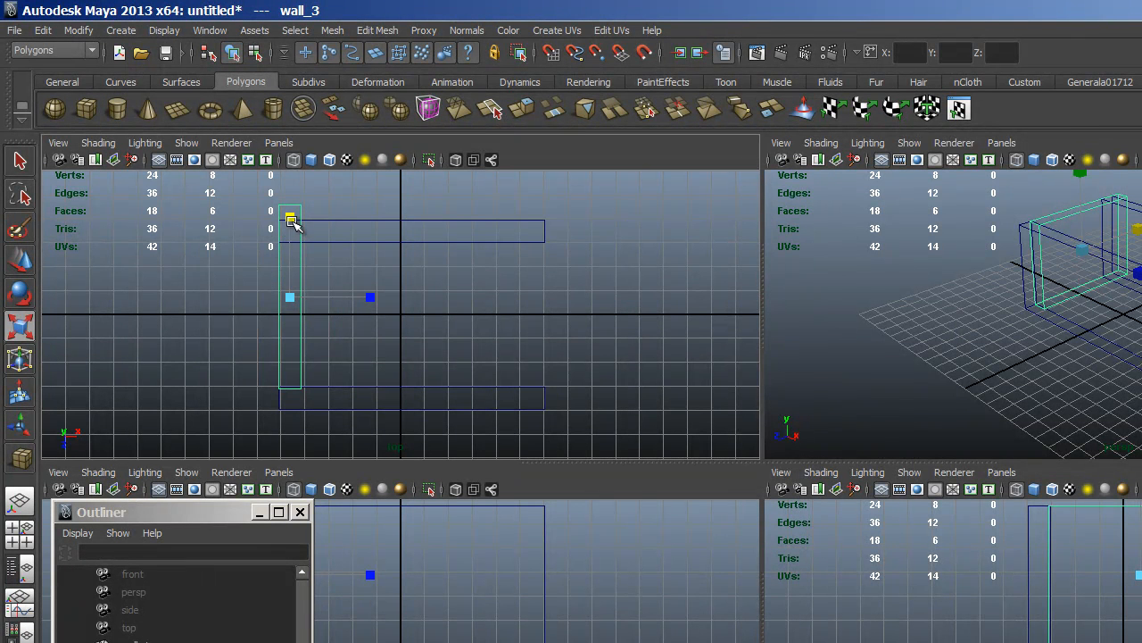
# Step: Display the top view shaded and scale the side wall's length down further to fit between the parallel walls
pyautogui.click(186, 144)
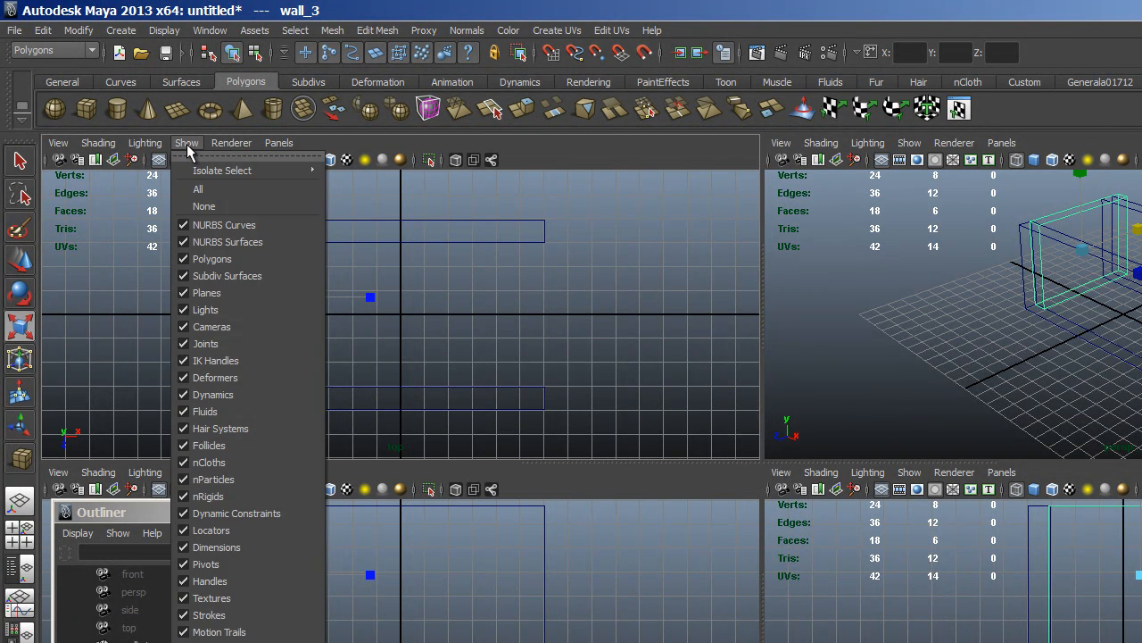
pyautogui.click(92, 189)
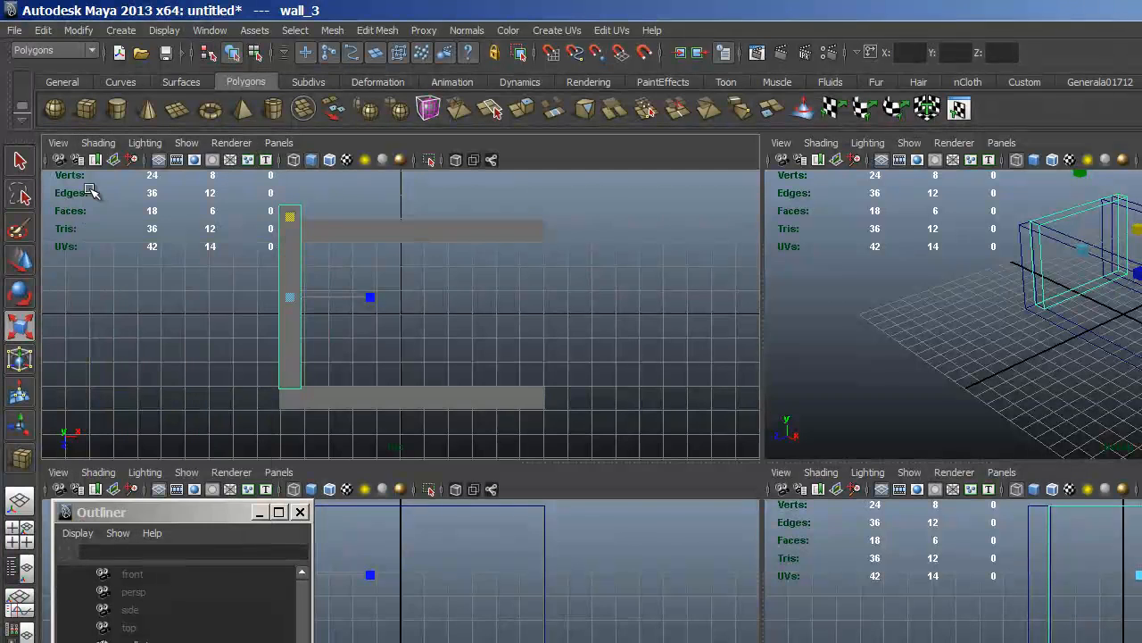
pyautogui.moveTo(293, 218); pyautogui.dragTo(292, 235)
# Step: Centre the side wall between the parallel walls, lengthen it slightly to meet both, and align it with their left ends
pyautogui.press('w')
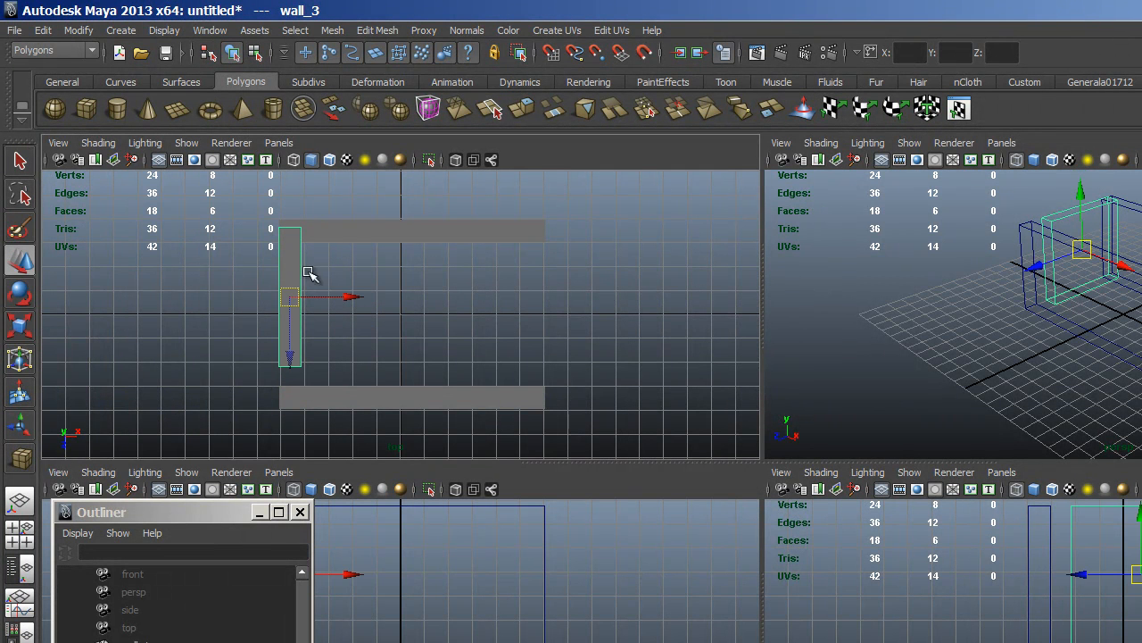
pyautogui.moveTo(290, 358); pyautogui.dragTo(296, 374)
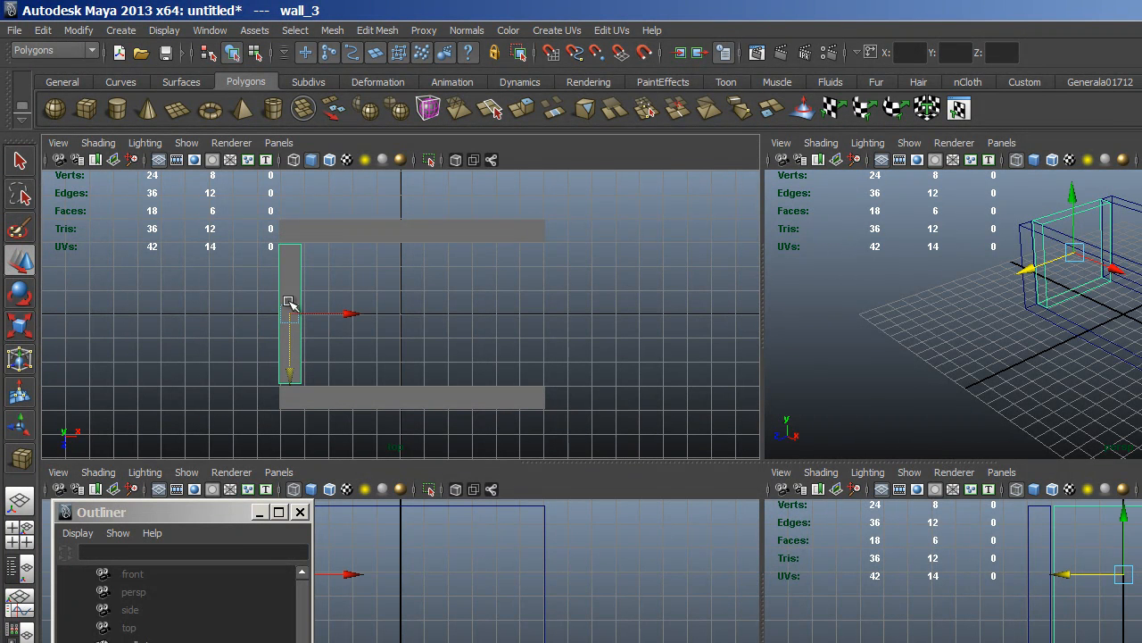
pyautogui.click(22, 327)
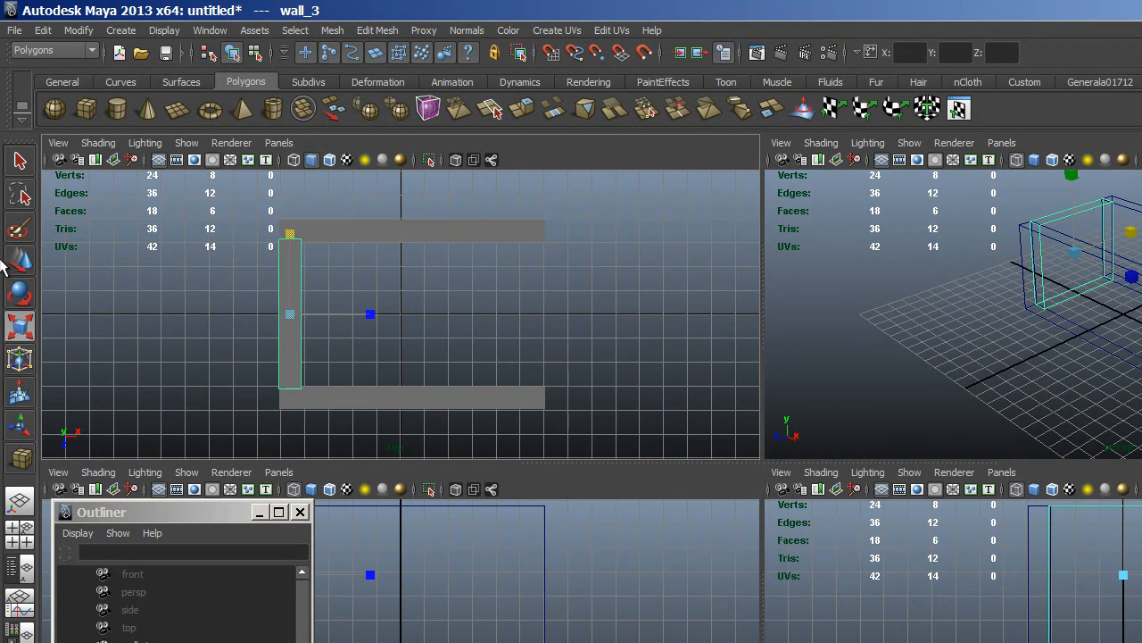
pyautogui.press('w')
pyautogui.moveTo(339, 318); pyautogui.dragTo(346, 317)
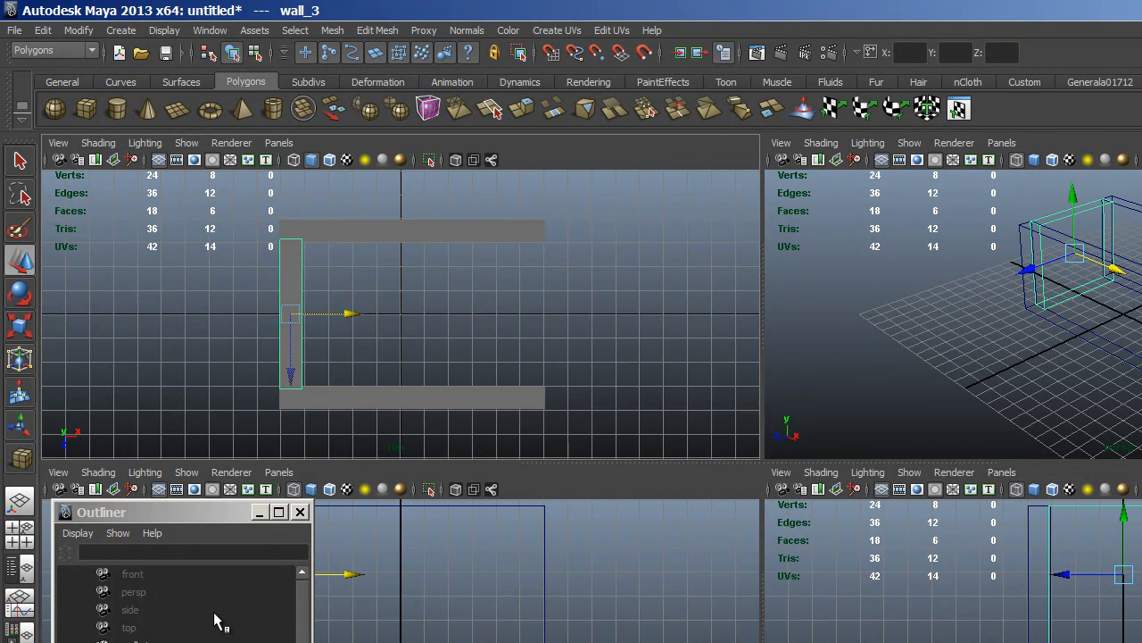
# Step: Duplicate the left side wall and move the copy along X to the right ends of the parallel walls
pyautogui.click(43, 31)
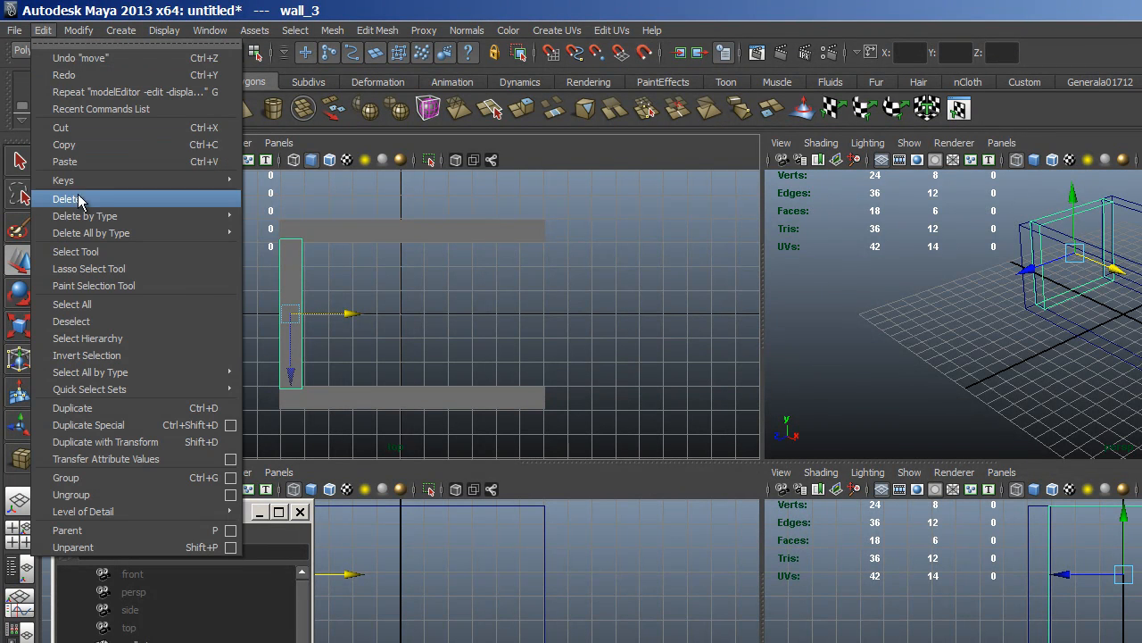
pyautogui.click(93, 408)
pyautogui.moveTo(355, 313); pyautogui.dragTo(596, 311)
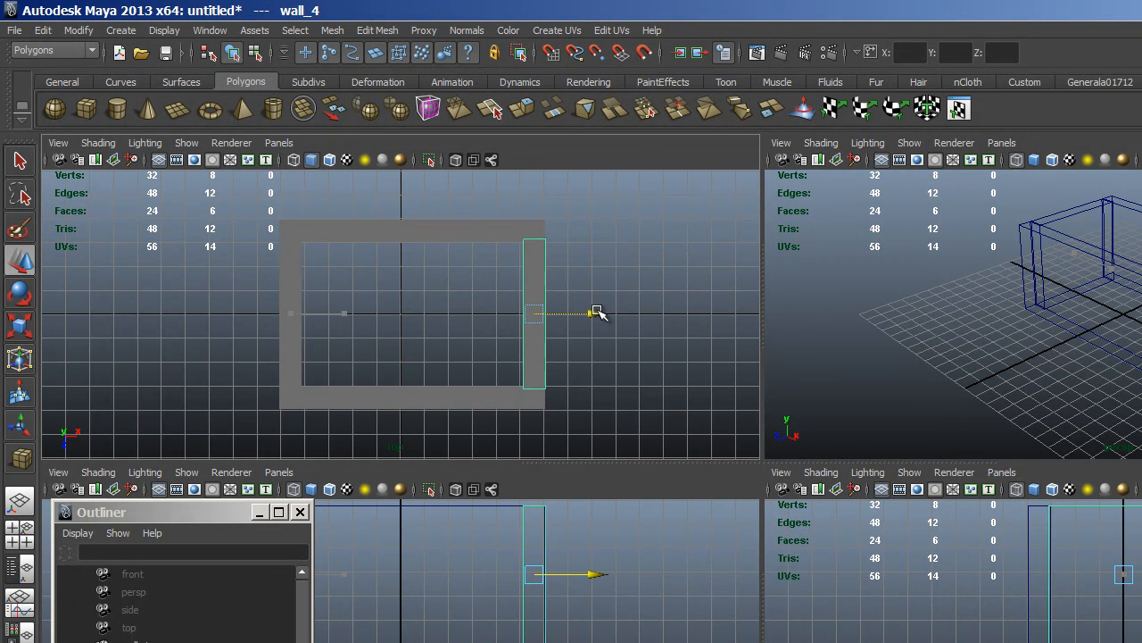
pyautogui.click(635, 337)
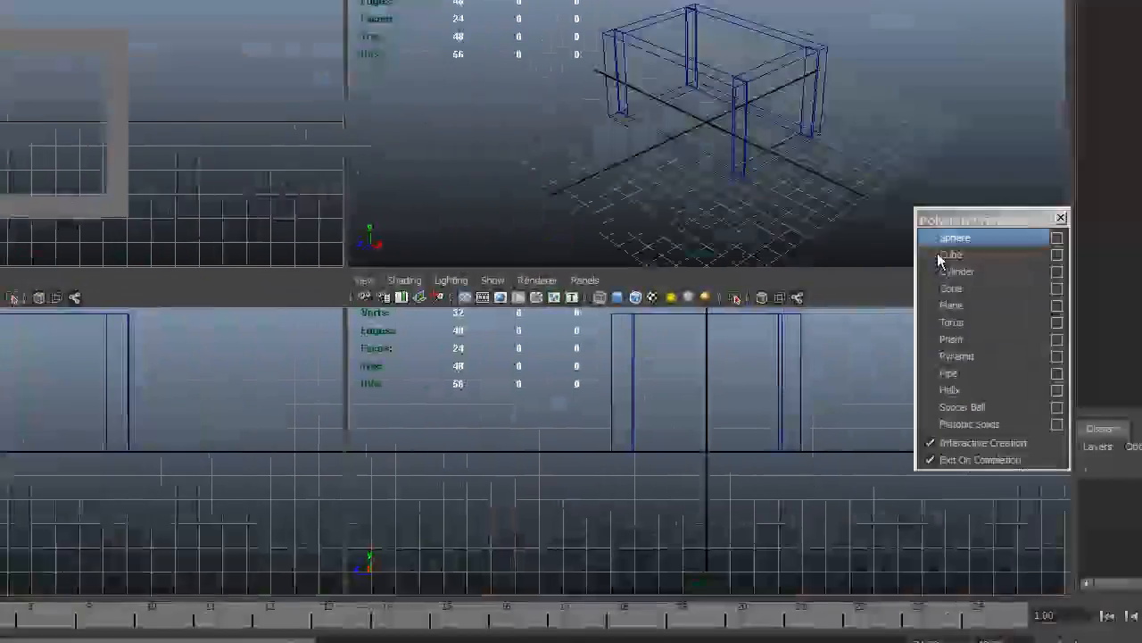
# Step: Create a low polygon cube covering the footprint of the four walls and move it along Z to Translate Z 0
pyautogui.click(793, 186)
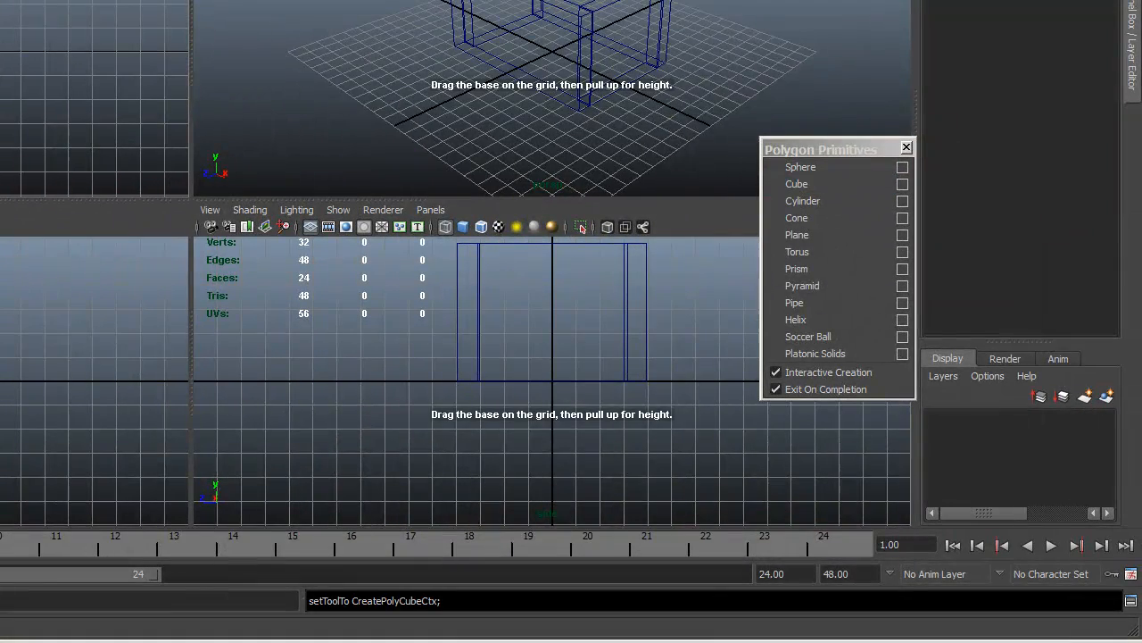
pyautogui.moveTo(186, 148); pyautogui.dragTo(366, 279)
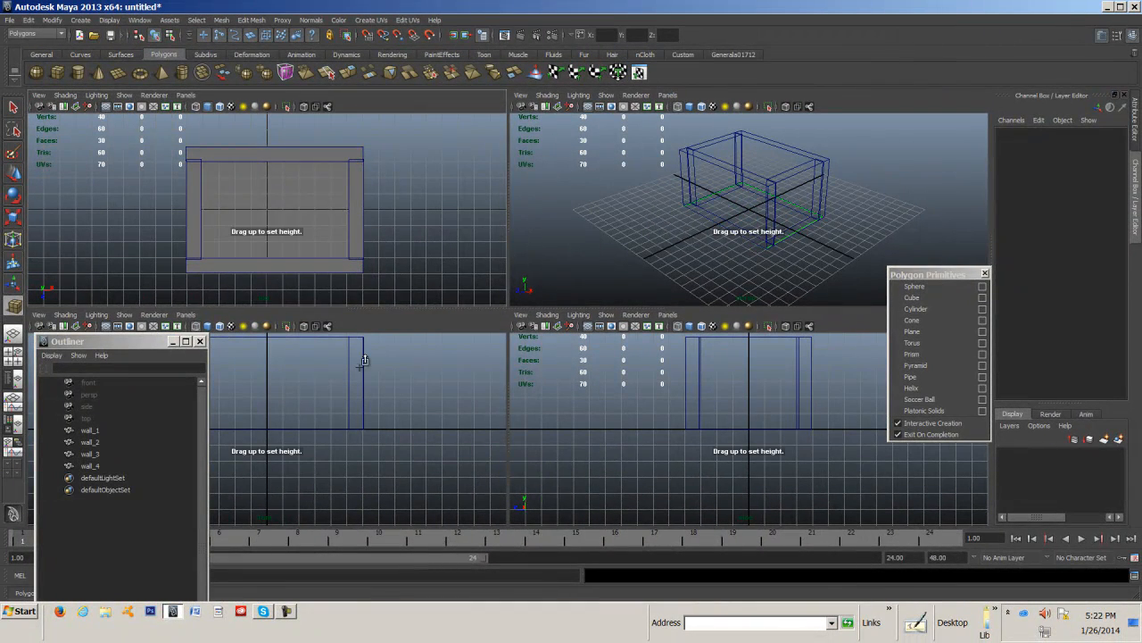
pyautogui.moveTo(293, 416); pyautogui.dragTo(294, 408)
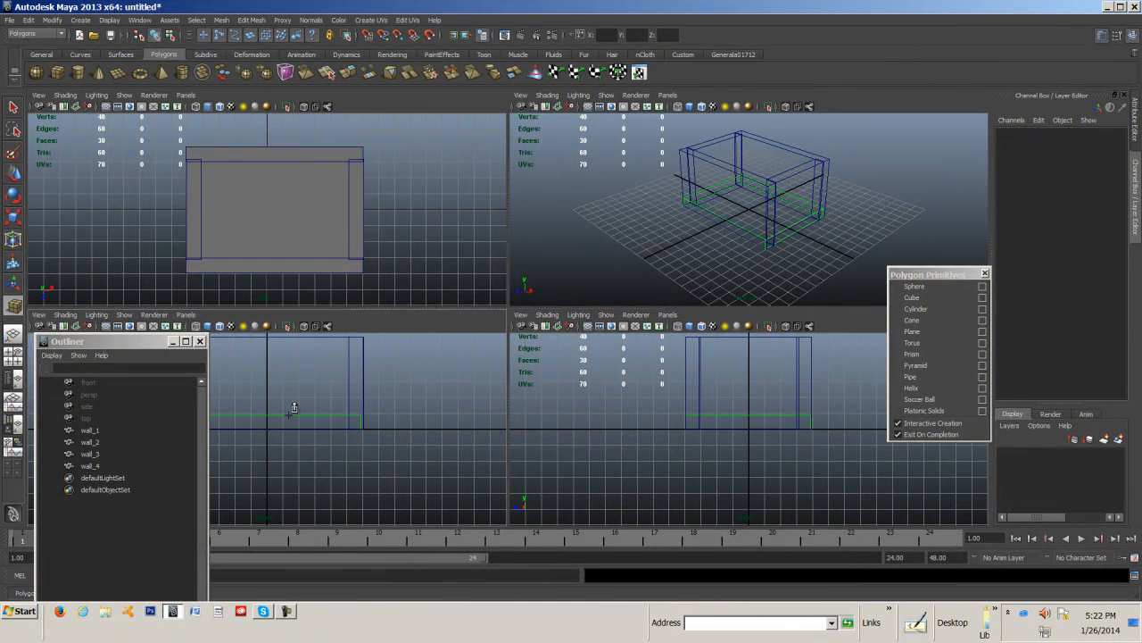
pyautogui.moveTo(294, 408); pyautogui.dragTo(289, 416)
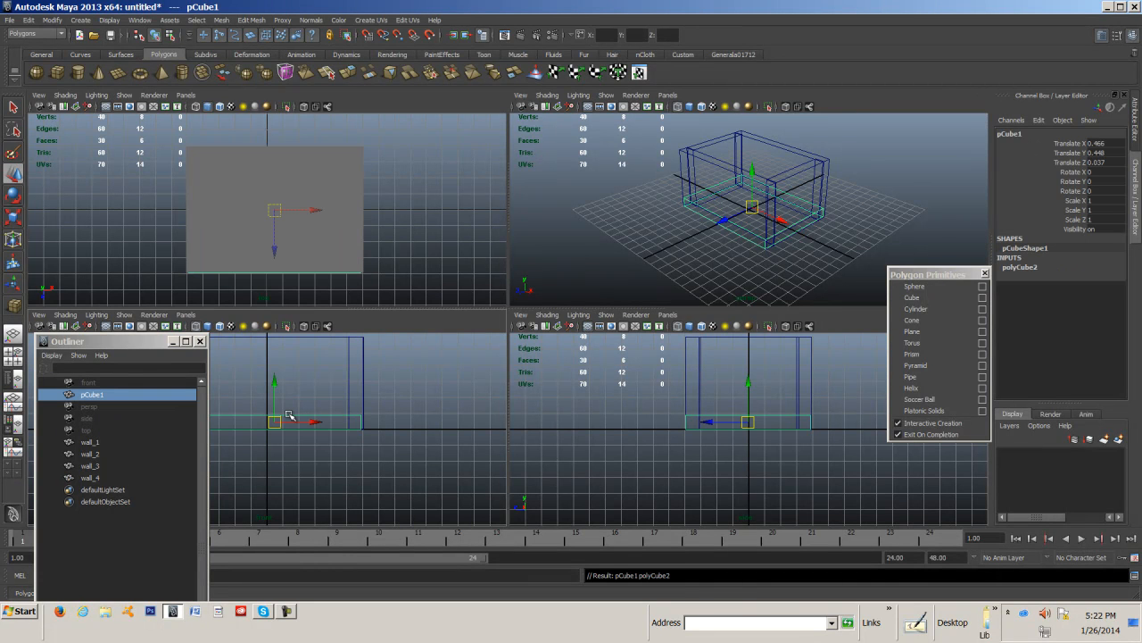
pyautogui.moveTo(275, 245); pyautogui.dragTo(277, 253)
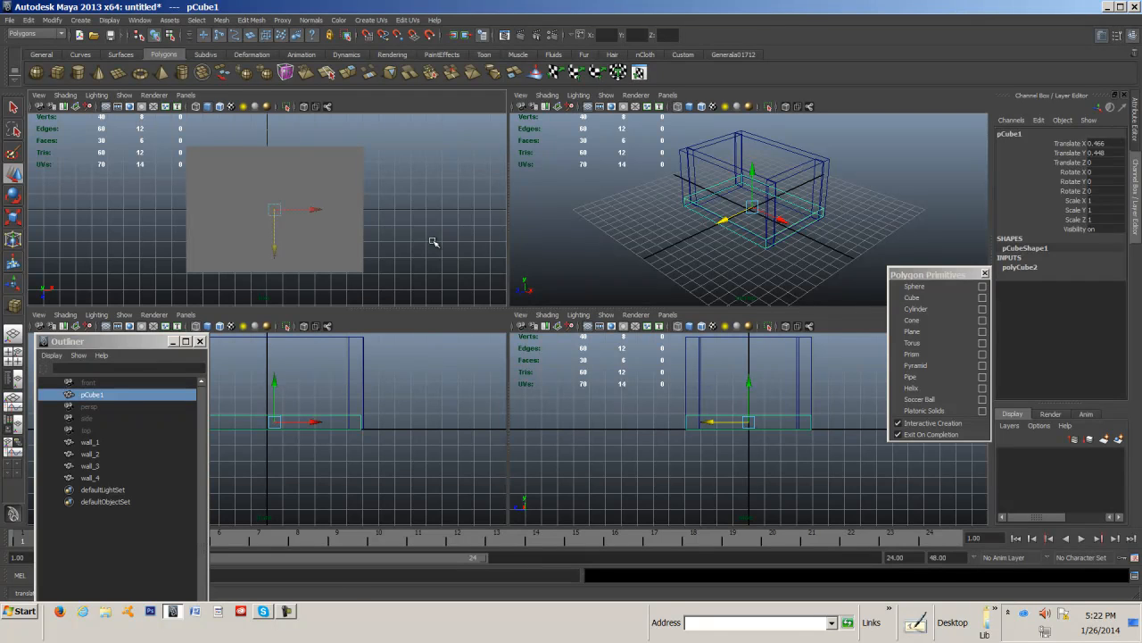
pyautogui.click(415, 239)
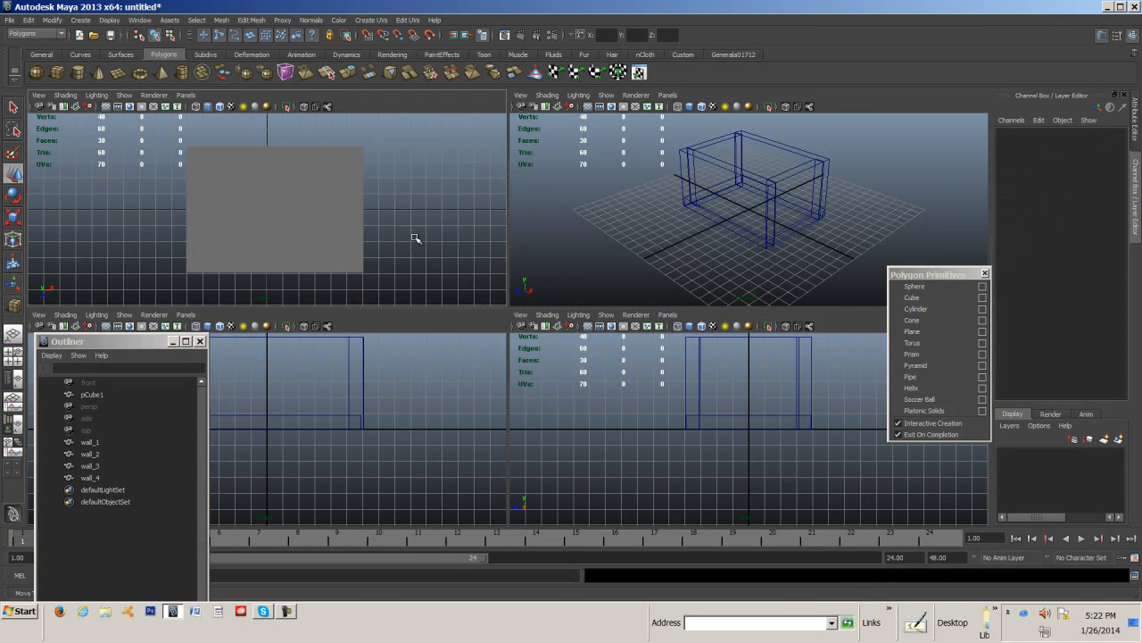
# Step: Display the perspective view of the room shaded
pyautogui.click(547, 95)
pyautogui.click(571, 119)
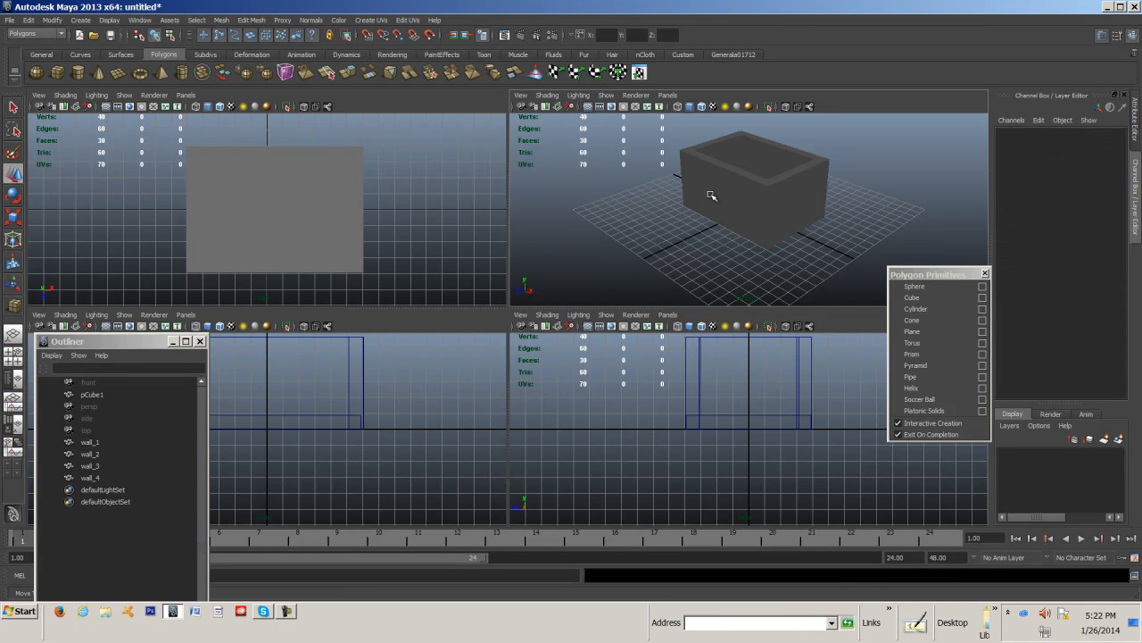
pyautogui.moveTo(716, 202)
pyautogui.keyDown('alt'); pyautogui.mouseDown()
pyautogui.moveTo(651, 288)
pyautogui.moveTo(821, 205)
pyautogui.moveTo(829, 265)
pyautogui.moveTo(767, 232)
pyautogui.moveTo(712, 242)
pyautogui.moveTo(743, 256)
pyautogui.moveTo(763, 230)
pyautogui.moveTo(763, 262)
pyautogui.moveTo(694, 227)
pyautogui.moveTo(640, 232)
pyautogui.moveTo(884, 213)
pyautogui.moveTo(761, 236)
pyautogui.moveTo(756, 247)
pyautogui.moveTo(752, 208)
pyautogui.moveTo(696, 204)
pyautogui.mouseUp(); pyautogui.keyUp('alt')
pyautogui.scroll(3, 754, 250)
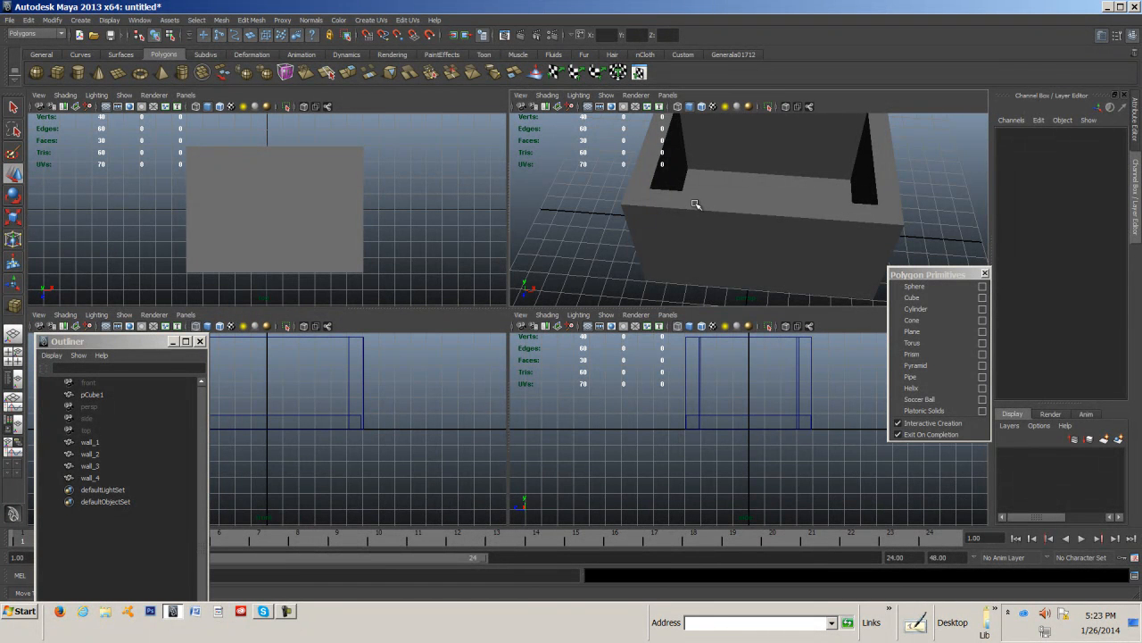
# Step: Select the top face of the front wall in face mode and raise it slightly
pyautogui.rightClick(696, 205)
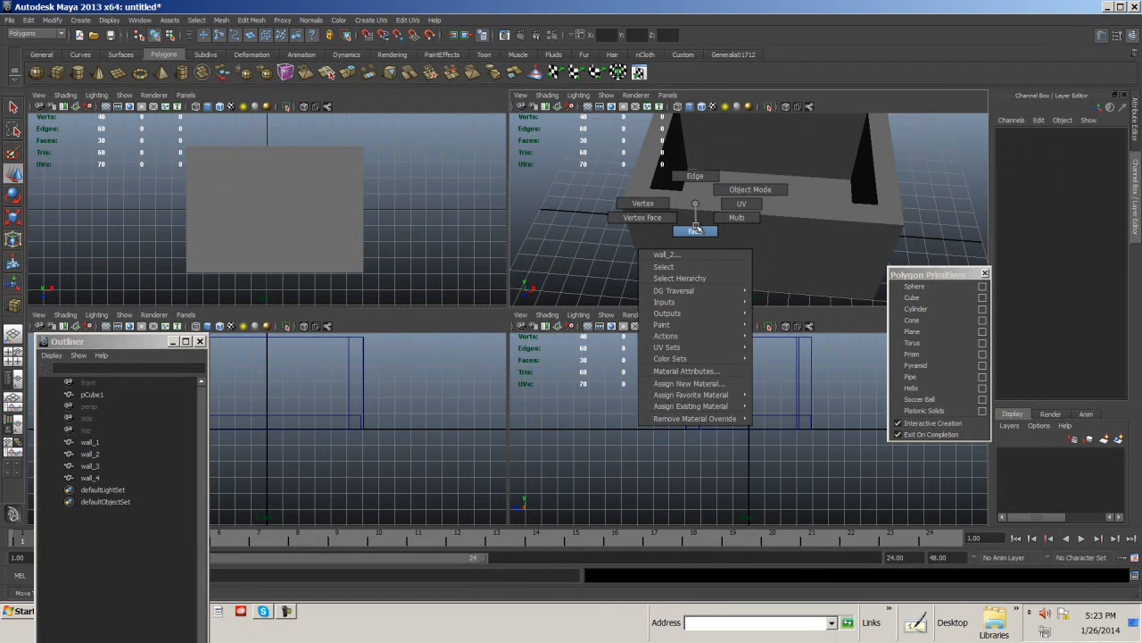
pyautogui.click(696, 231)
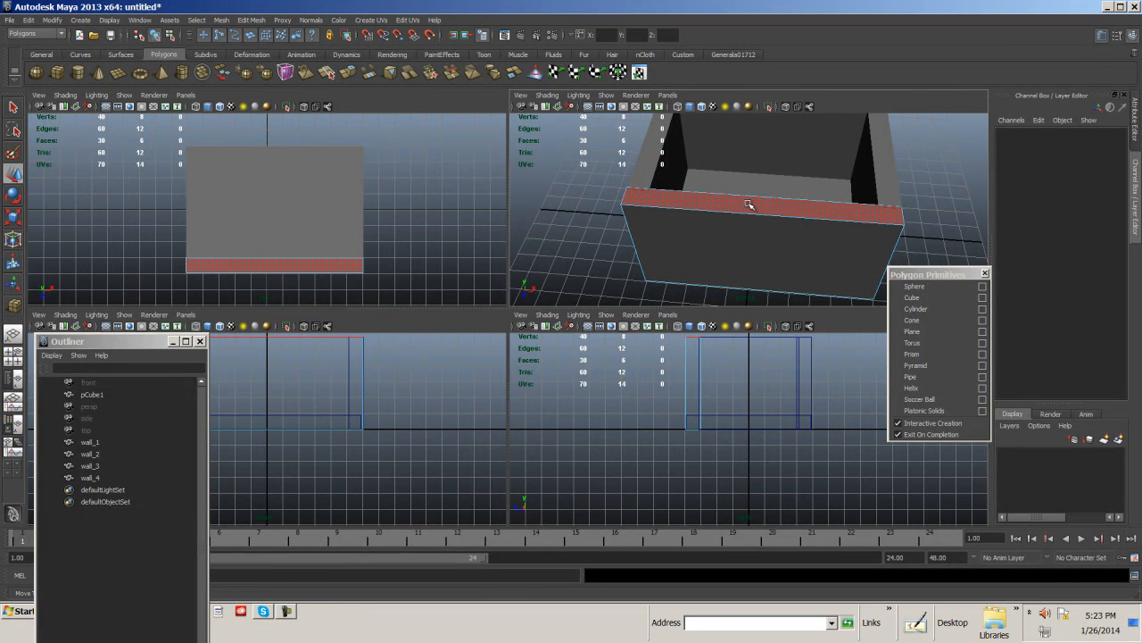
pyautogui.click(749, 205)
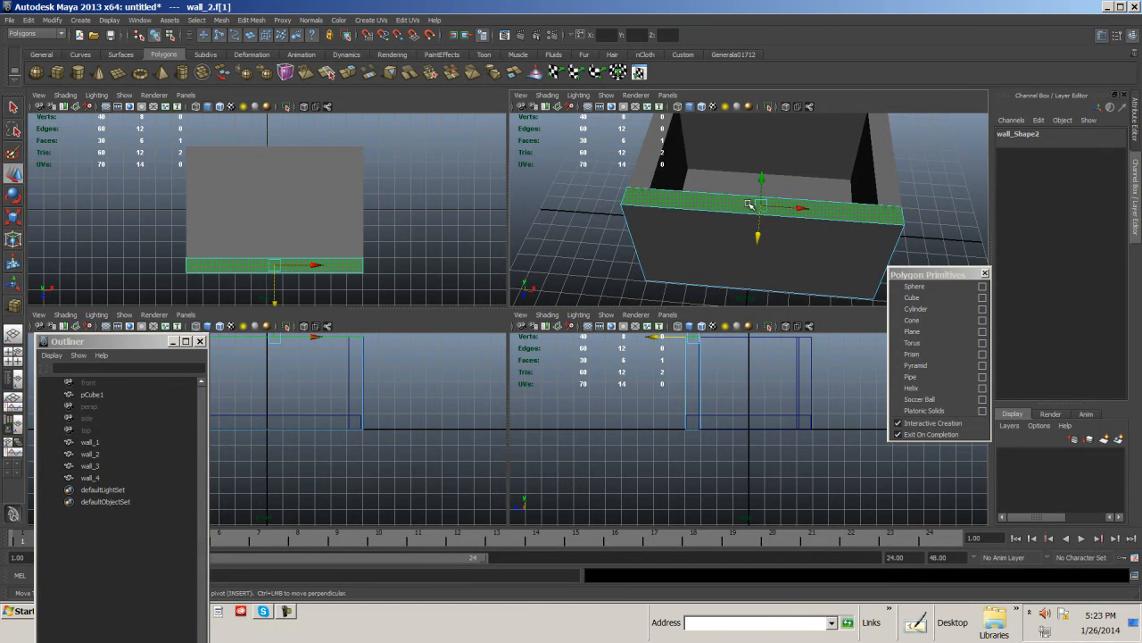
pyautogui.moveTo(762, 182)
pyautogui.mouseDown()
pyautogui.moveTo(761, 250)
pyautogui.moveTo(771, 181)
pyautogui.mouseUp()
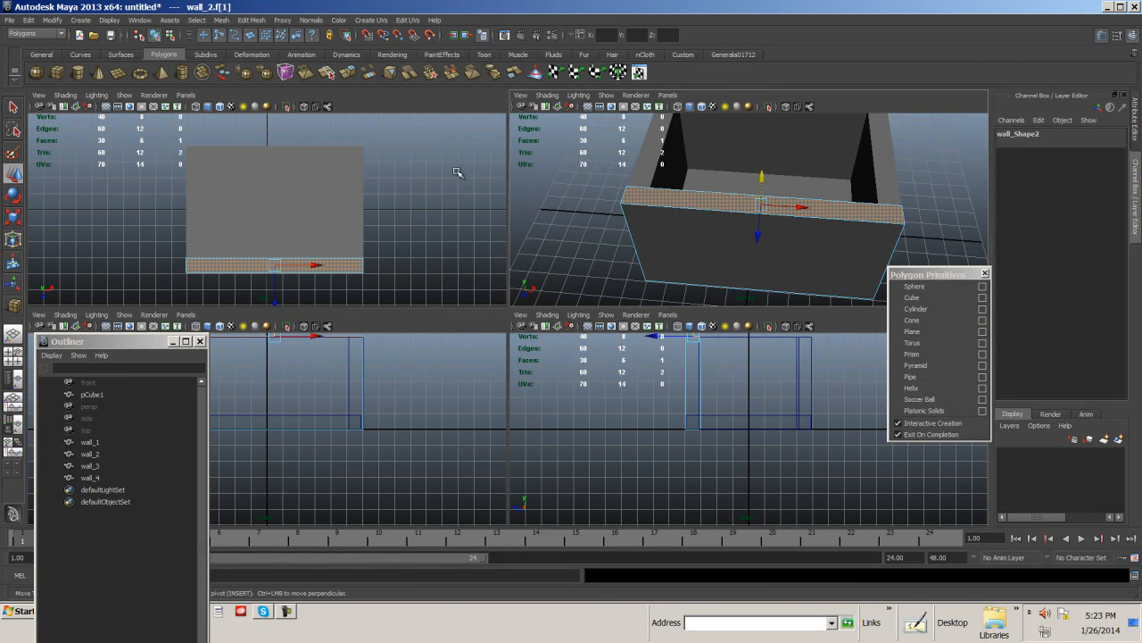
# Step: Extrude the front wall's top face upward to Local Translate Z 2.164 and narrow it to Local Scale X 0.558
pyautogui.click(252, 20)
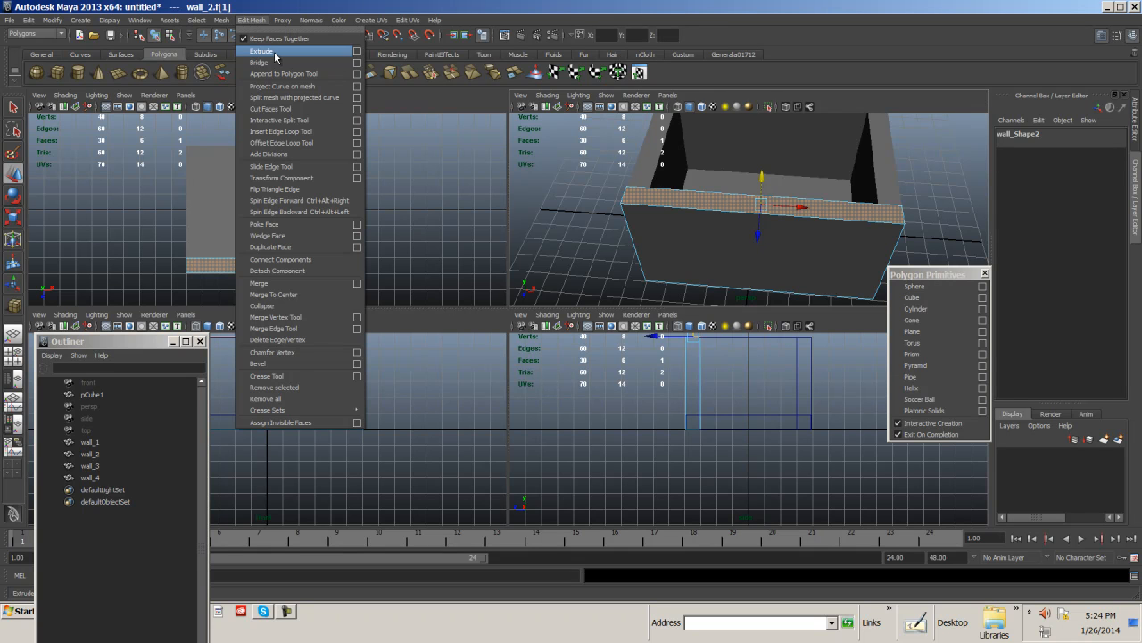
pyautogui.keyDown('alt'); pyautogui.moveTo(660, 402); pyautogui.dragTo(659, 473, button='middle'); pyautogui.keyUp('alt')
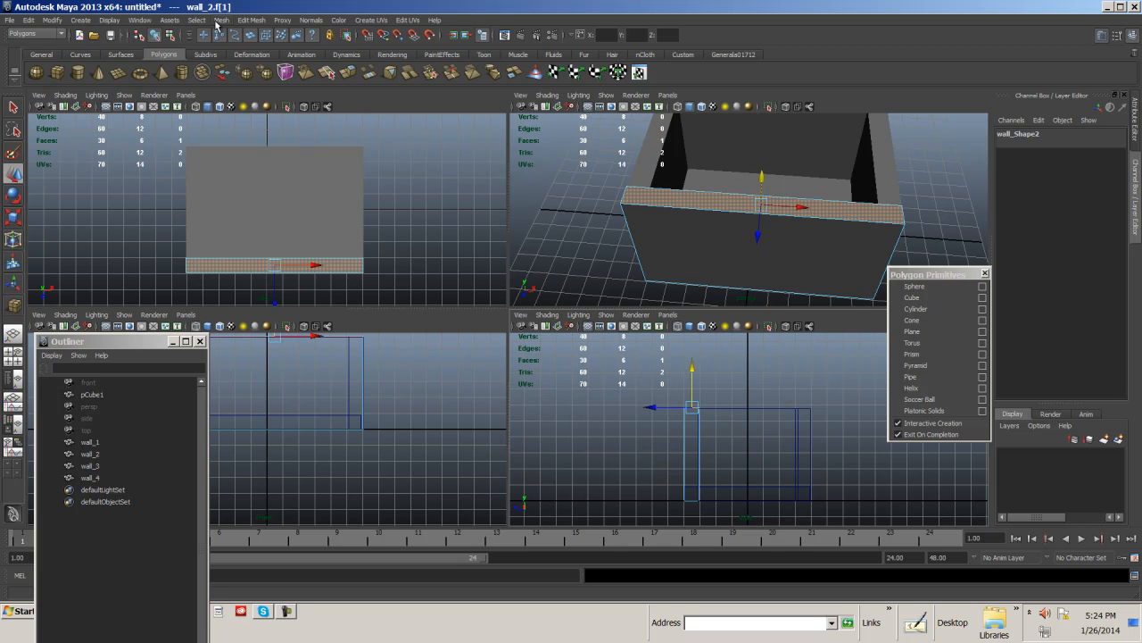
pyautogui.click(262, 24)
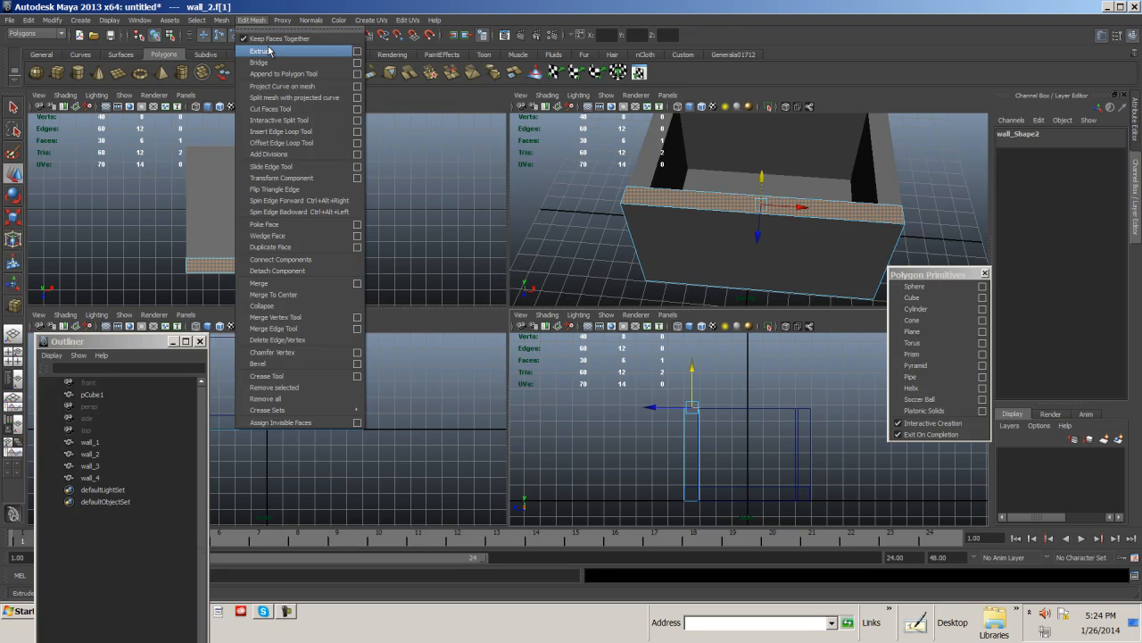
pyautogui.click(270, 49)
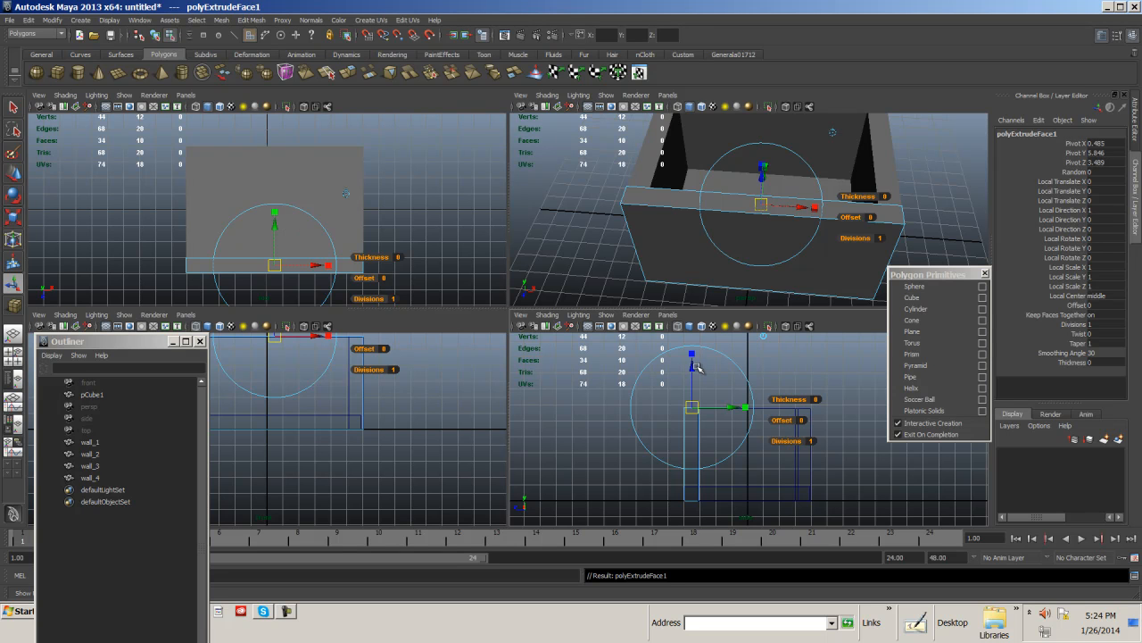
pyautogui.moveTo(693, 370); pyautogui.dragTo(694, 348)
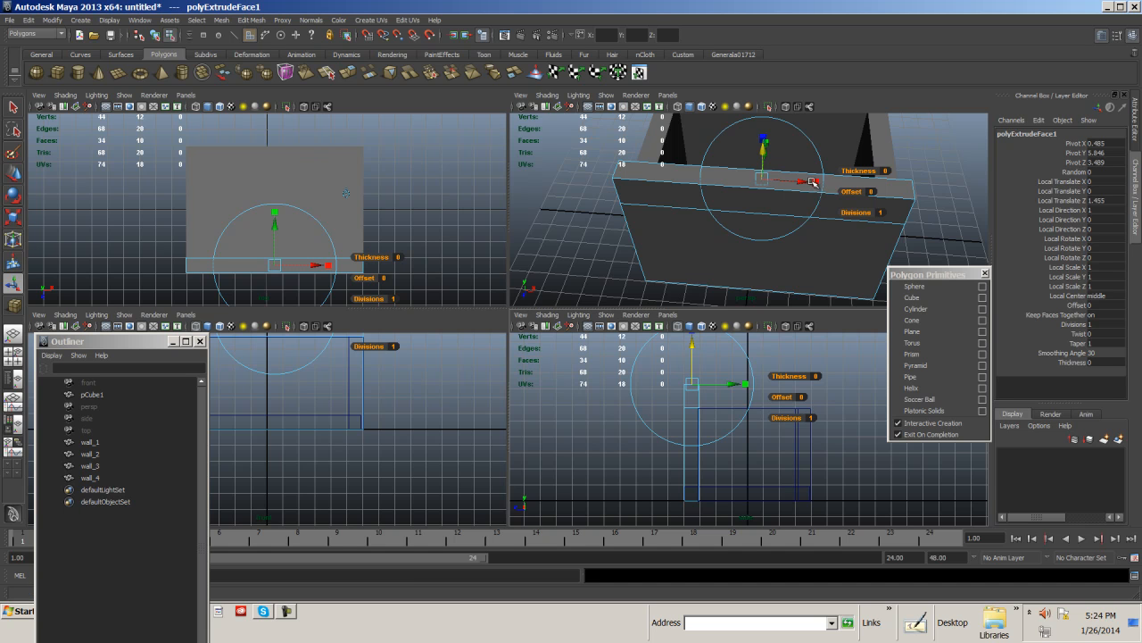
pyautogui.moveTo(818, 182); pyautogui.dragTo(789, 187)
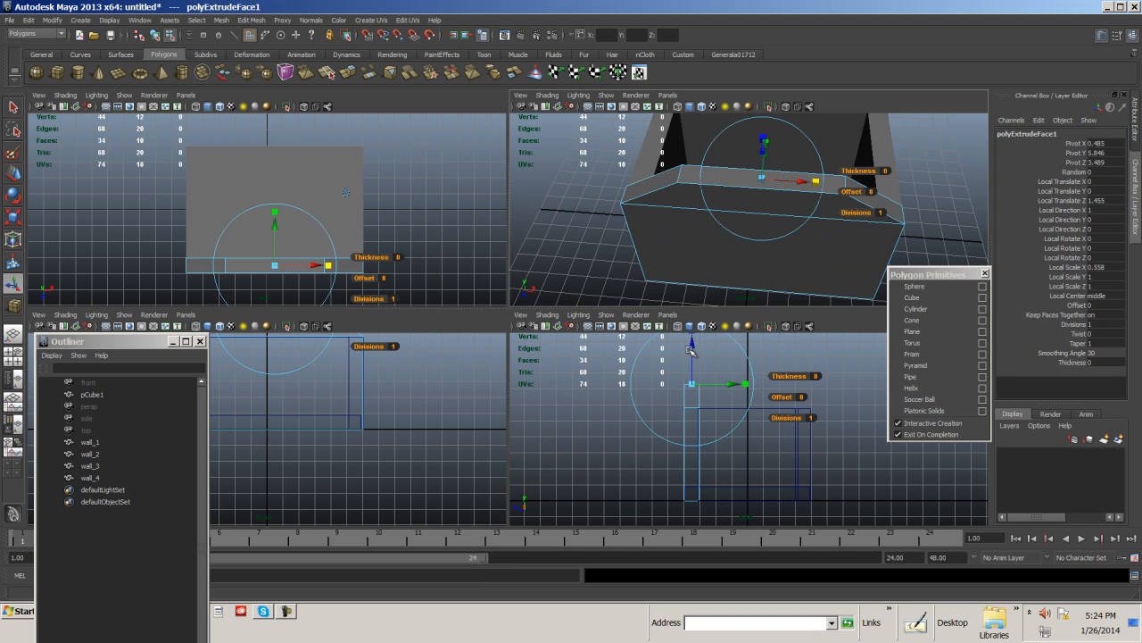
pyautogui.moveTo(693, 348); pyautogui.dragTo(691, 339)
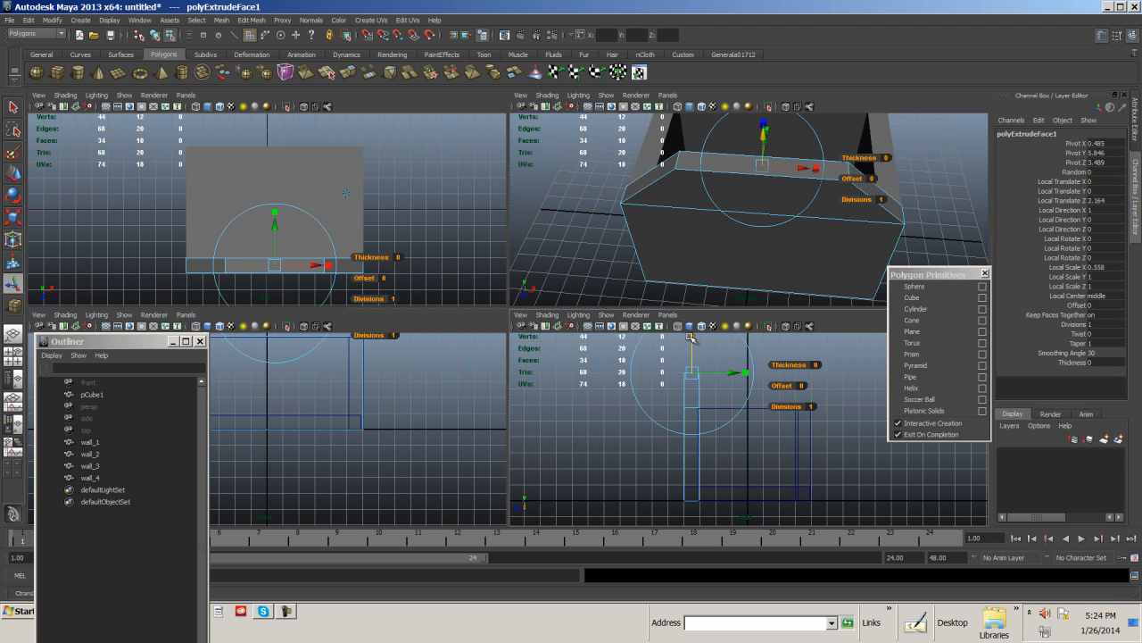
# Step: Rotate the extruded top face freely so it tilts slightly, and clear the manipulator
pyautogui.click(812, 205)
pyautogui.moveTo(812, 205); pyautogui.dragTo(808, 212)
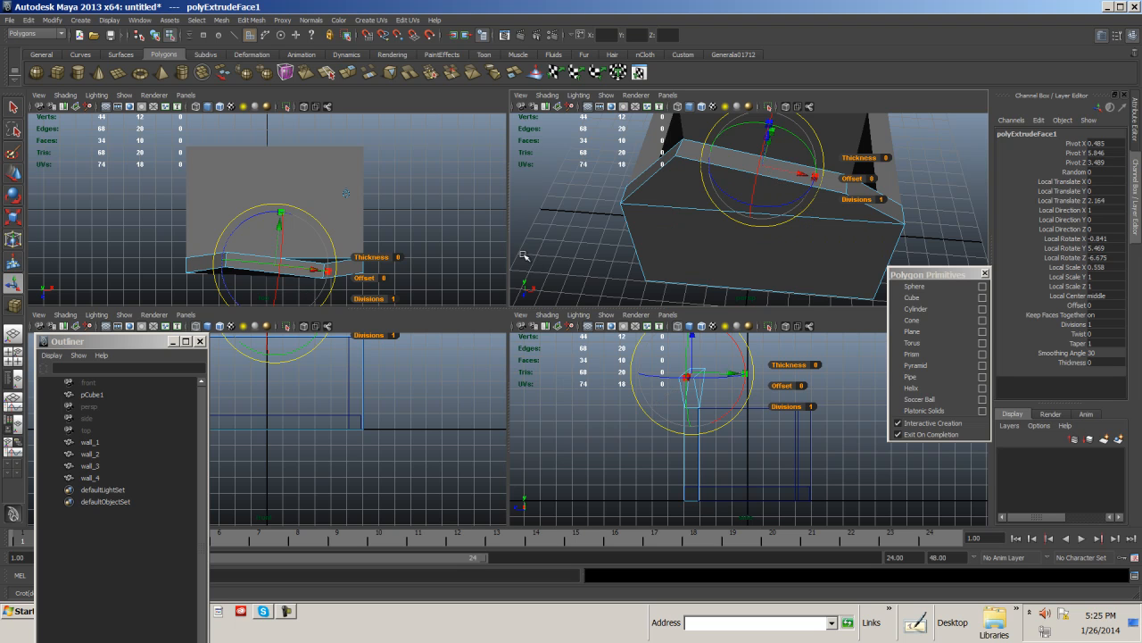
pyautogui.keyDown('alt'); pyautogui.moveTo(576, 281); pyautogui.dragTo(669, 265); pyautogui.keyUp('alt')
pyautogui.keyDown('alt'); pyautogui.moveTo(668, 265); pyautogui.dragTo(645, 290, button='middle'); pyautogui.keyUp('alt')
pyautogui.moveTo(644, 289)
pyautogui.keyDown('alt'); pyautogui.mouseDown()
pyautogui.moveTo(641, 258)
pyautogui.moveTo(639, 272)
pyautogui.mouseUp(); pyautogui.keyUp('alt')
pyautogui.moveTo(769, 172); pyautogui.dragTo(835, 302)
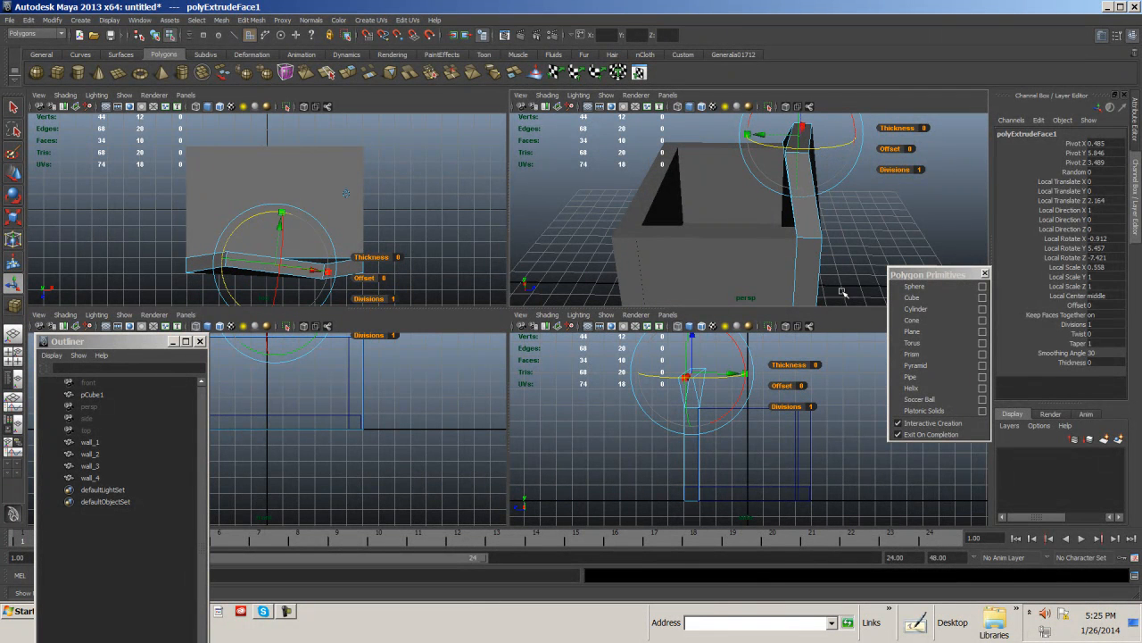
pyautogui.click(846, 268)
pyautogui.keyDown('alt'); pyautogui.moveTo(839, 257); pyautogui.dragTo(698, 241); pyautogui.keyUp('alt')
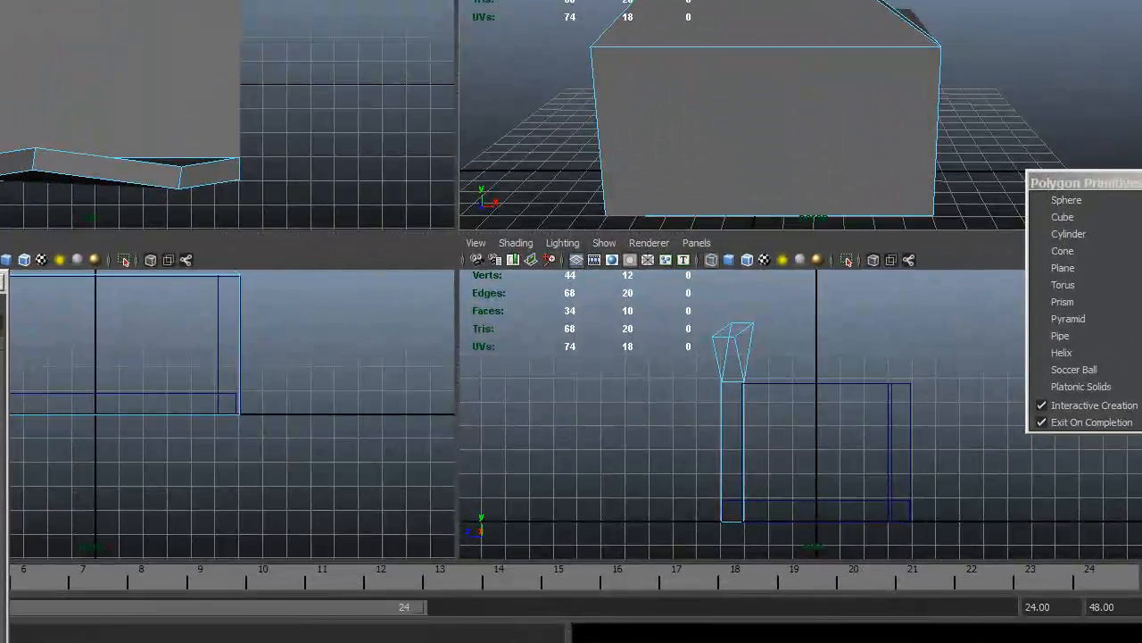
# Step: Create a small polygon sphere on the grid beside the room and activate the Move tool
pyautogui.click(1064, 202)
pyautogui.moveTo(331, 110); pyautogui.dragTo(365, 143)
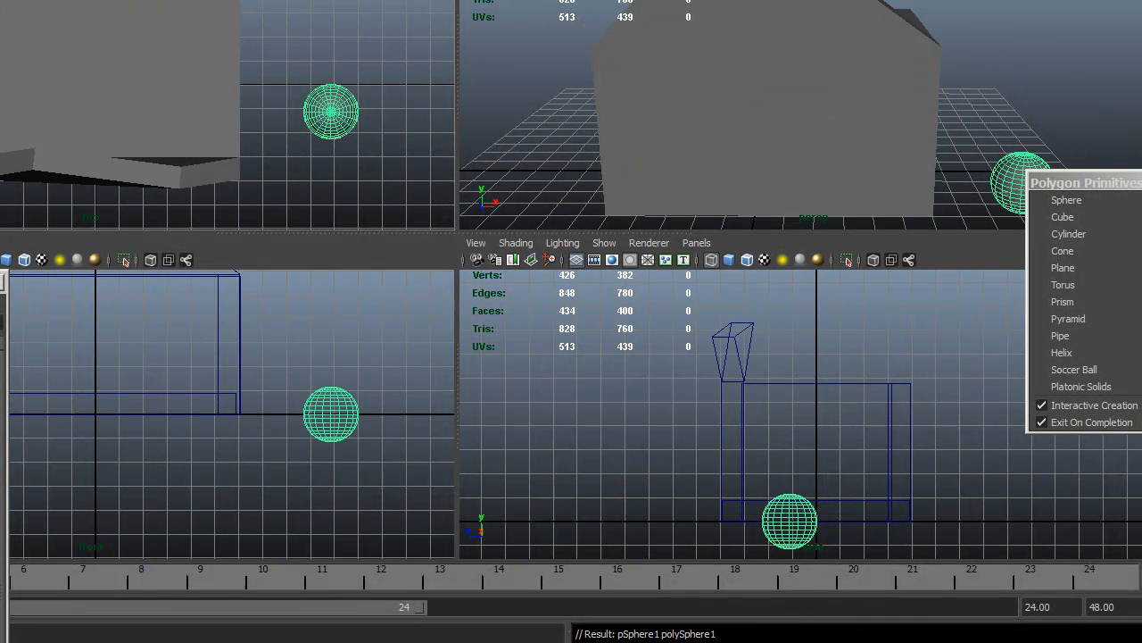
pyautogui.press('w')
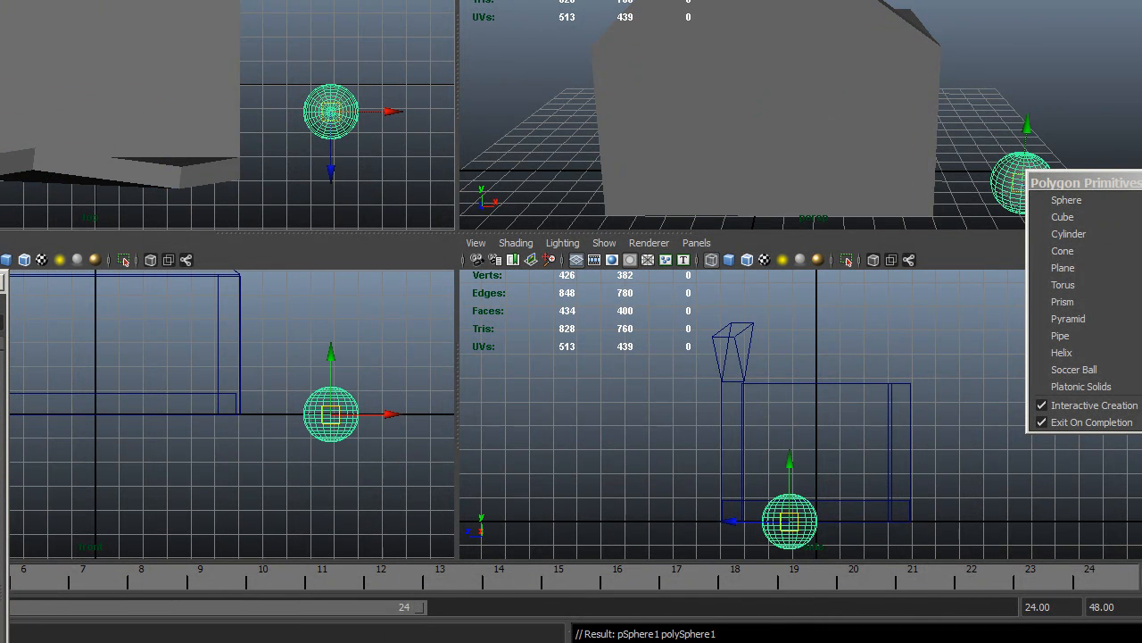
# Step: Move the sphere up onto the peak of the front wall, roughly centred on its sloped top
pyautogui.moveTo(334, 410); pyautogui.dragTo(69, 141)
pyautogui.keyDown('alt'); pyautogui.moveTo(285, 351); pyautogui.dragTo(398, 506, button='middle'); pyautogui.keyUp('alt')
pyautogui.moveTo(166, 293); pyautogui.dragTo(187, 358)
pyautogui.moveTo(87, 169); pyautogui.dragTo(90, 222)
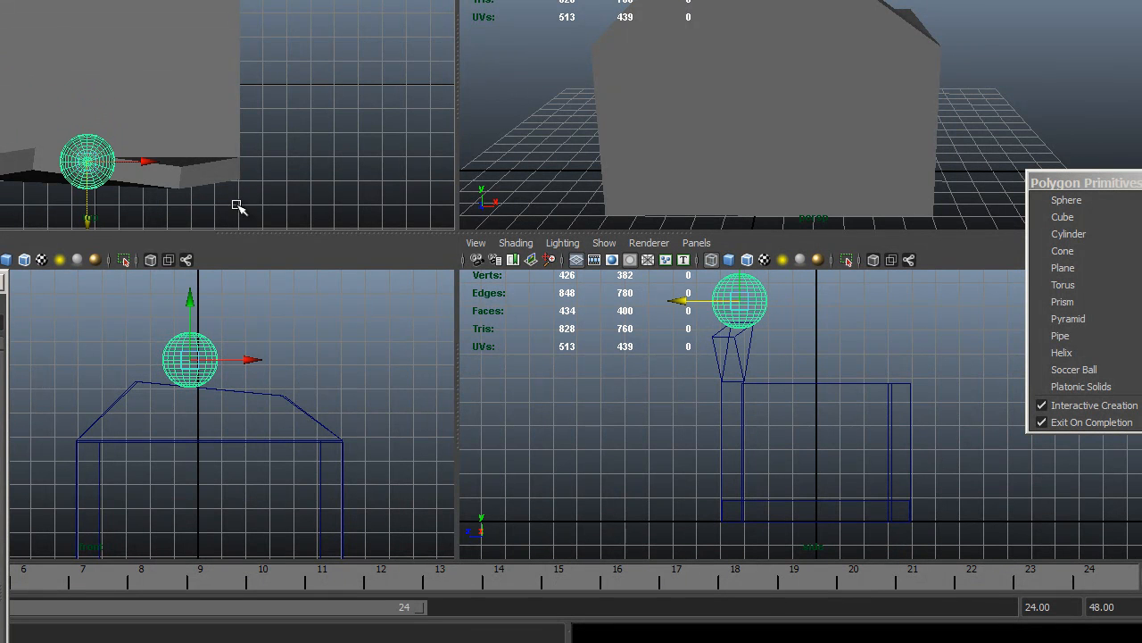
pyautogui.keyDown('alt'); pyautogui.moveTo(310, 150); pyautogui.dragTo(325, 81, button='middle'); pyautogui.keyUp('alt')
pyautogui.keyDown('alt'); pyautogui.moveTo(593, 104); pyautogui.dragTo(578, 143, button='middle'); pyautogui.keyUp('alt')
pyautogui.keyDown('alt'); pyautogui.moveTo(578, 143); pyautogui.dragTo(607, 140); pyautogui.keyUp('alt')
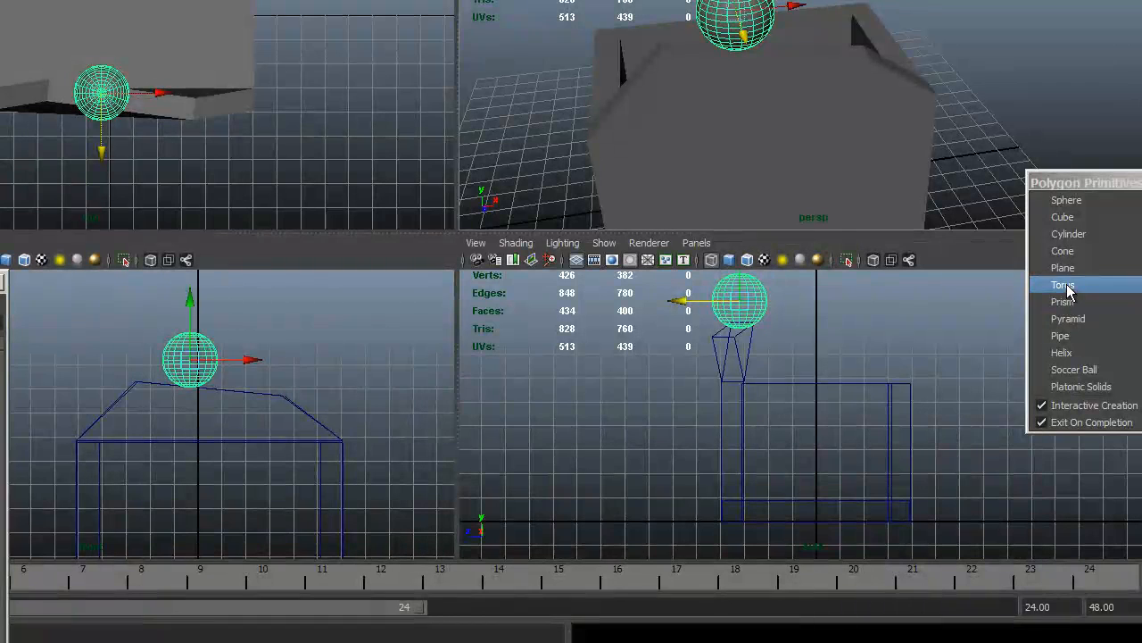
# Step: Create a thin polygon torus beside the room, with a radius slightly larger than the sphere's
pyautogui.click(1071, 285)
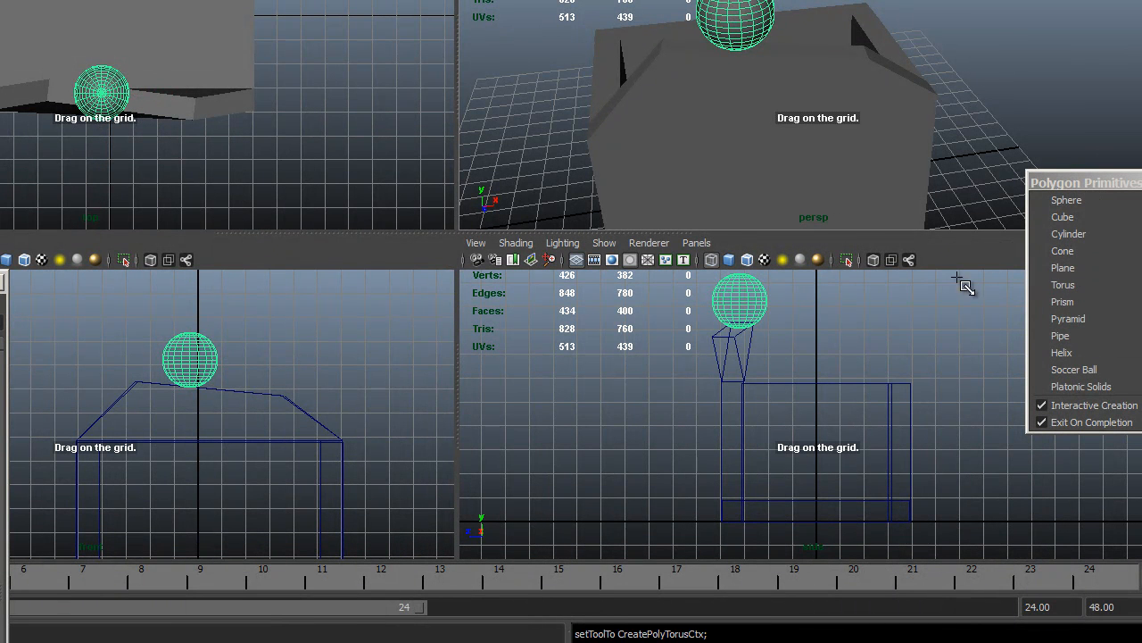
pyautogui.moveTo(295, 113); pyautogui.dragTo(337, 133)
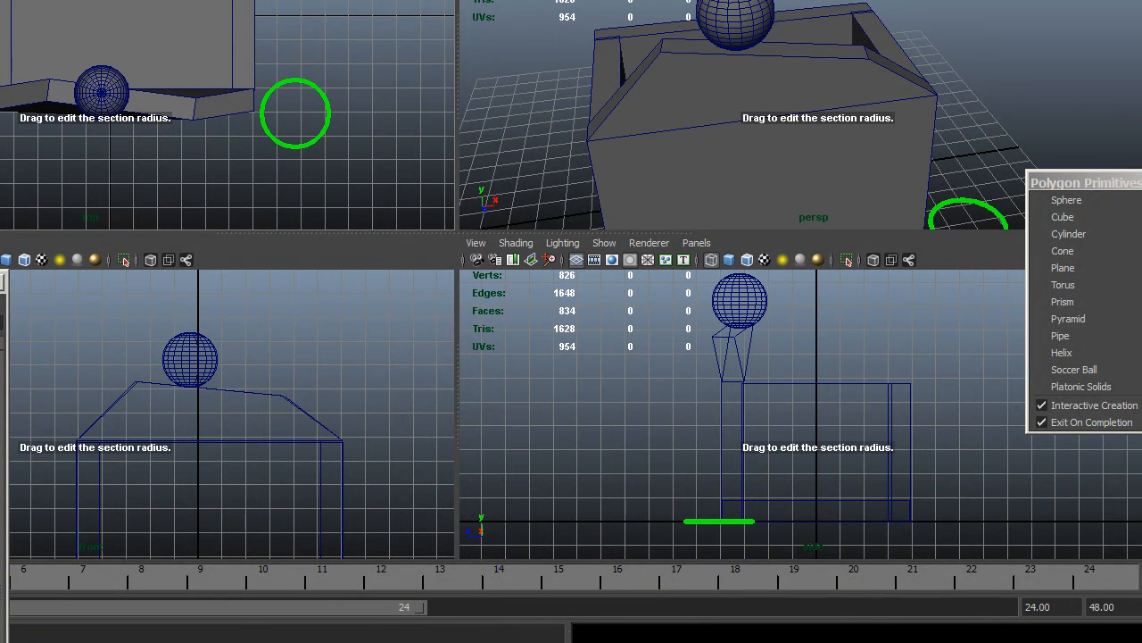
pyautogui.click(192, 185)
# Step: Move the torus around the middle of the sphere as a ring, centre it, and deselect it
pyautogui.moveTo(382, 524); pyautogui.dragTo(357, 298)
pyautogui.moveTo(438, 361); pyautogui.dragTo(247, 375)
pyautogui.moveTo(103, 178); pyautogui.dragTo(104, 157)
pyautogui.moveTo(256, 362); pyautogui.dragTo(254, 366)
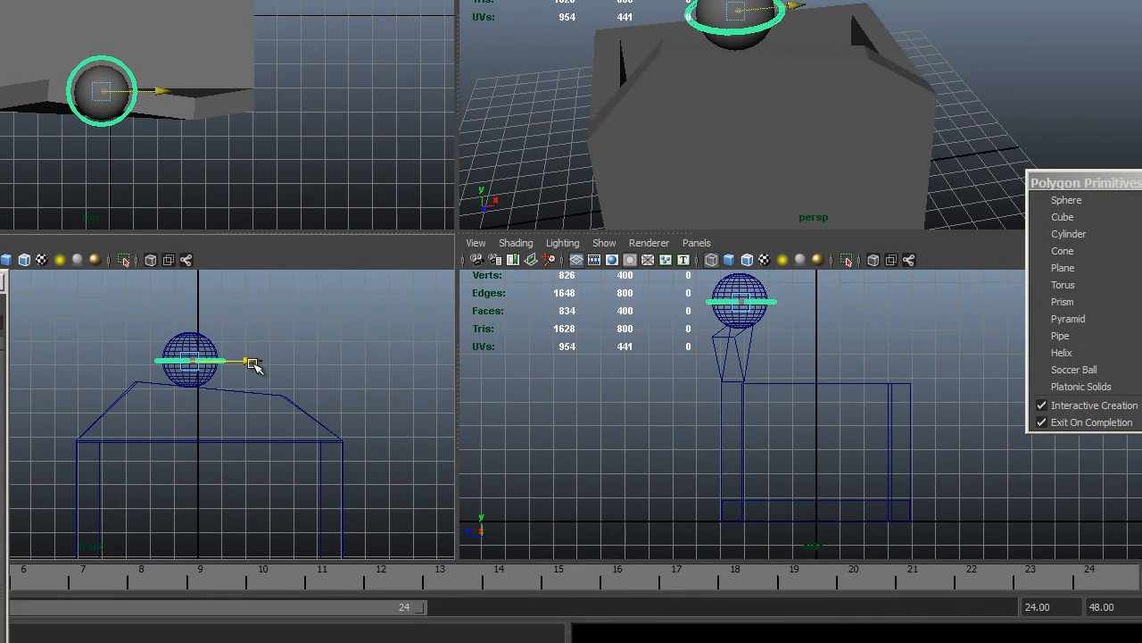
pyautogui.moveTo(190, 299); pyautogui.dragTo(193, 305)
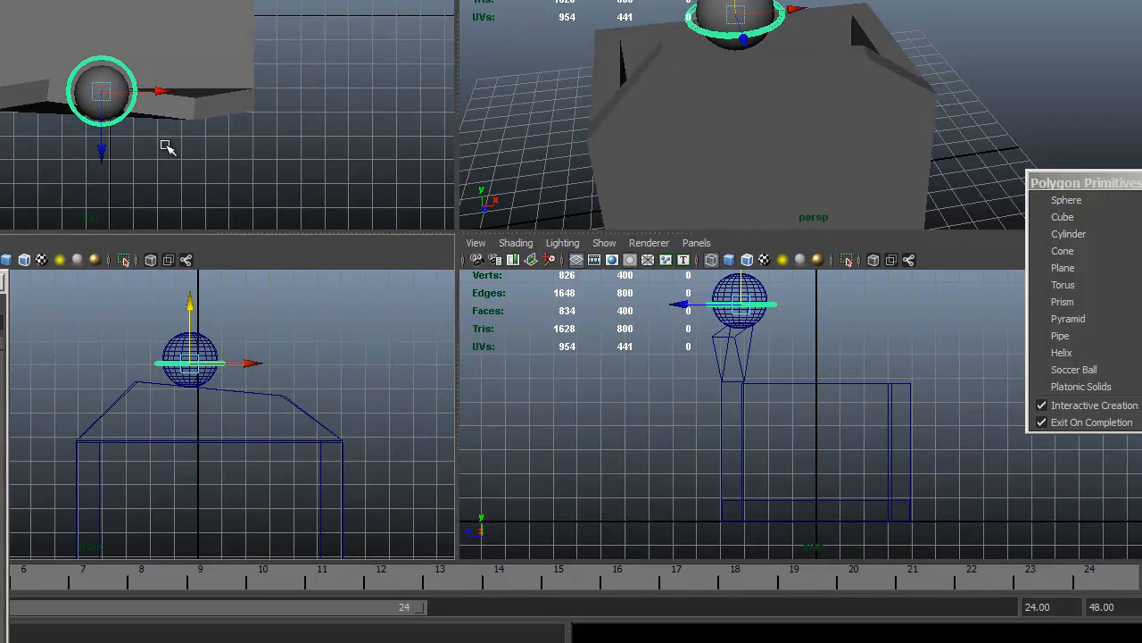
pyautogui.moveTo(105, 153); pyautogui.dragTo(107, 159)
pyautogui.click(491, 80)
# Step: Extrude the front wall's outer face and scale it down in height and width to a narrow rectangle
pyautogui.keyDown('alt'); pyautogui.moveTo(584, 150); pyautogui.dragTo(946, 153); pyautogui.keyUp('alt')
pyautogui.keyDown('alt'); pyautogui.moveTo(969, 343); pyautogui.dragTo(645, 276); pyautogui.keyUp('alt')
pyautogui.moveTo(792, 329); pyautogui.dragTo(794, 359, button='right')
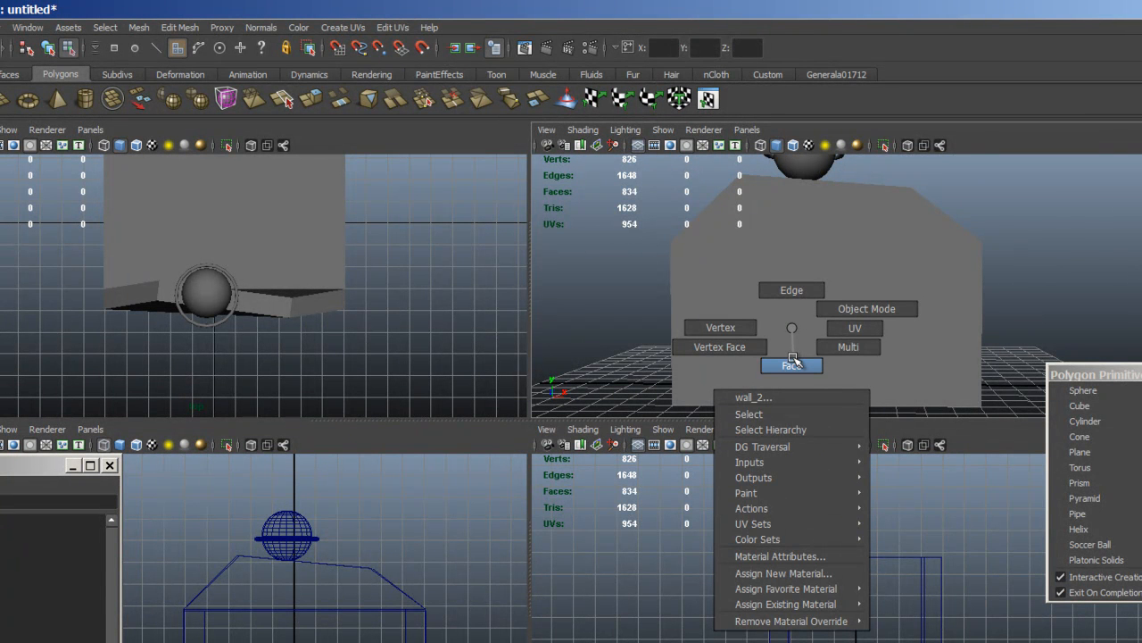
pyautogui.moveTo(793, 364); pyautogui.dragTo(793, 364, button='right')
pyautogui.click(814, 334)
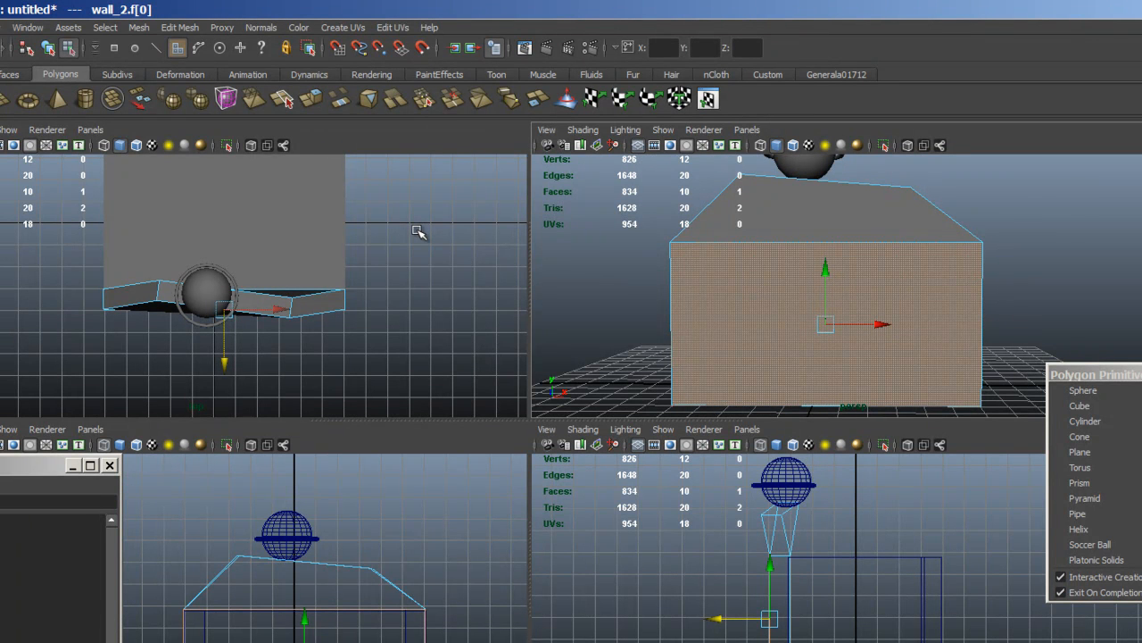
pyautogui.click(180, 27)
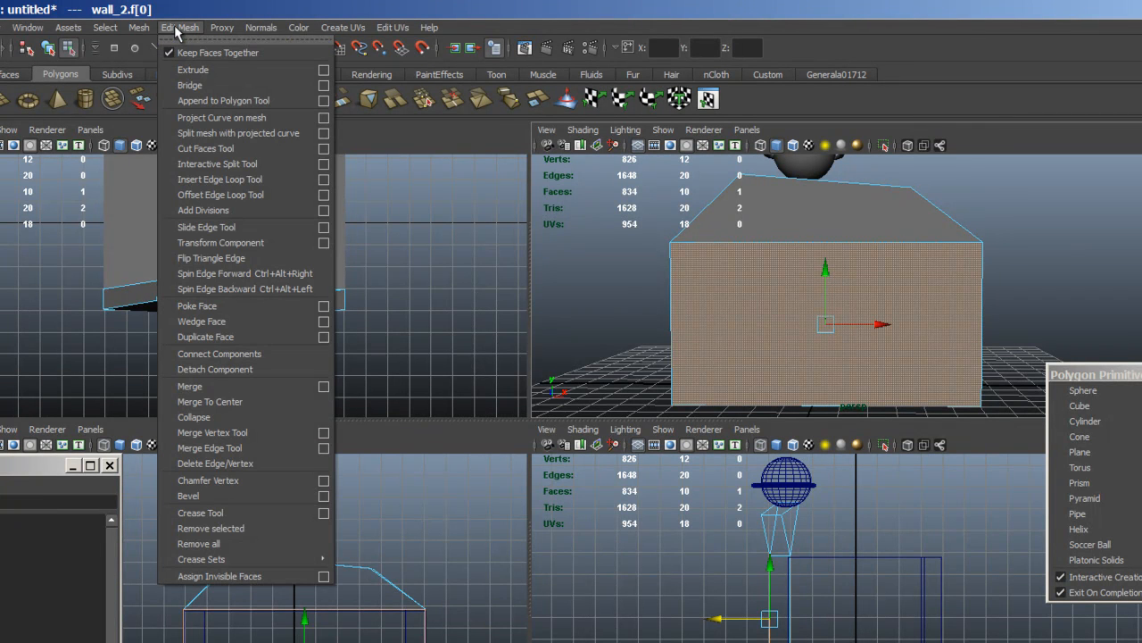
pyautogui.click(186, 75)
pyautogui.moveTo(826, 255); pyautogui.dragTo(824, 295)
pyautogui.moveTo(897, 327); pyautogui.dragTo(833, 324)
# Step: Move the scaled-down face to the wall's base and pull it outward from the wall
pyautogui.press('w')
pyautogui.moveTo(826, 273); pyautogui.dragTo(821, 311)
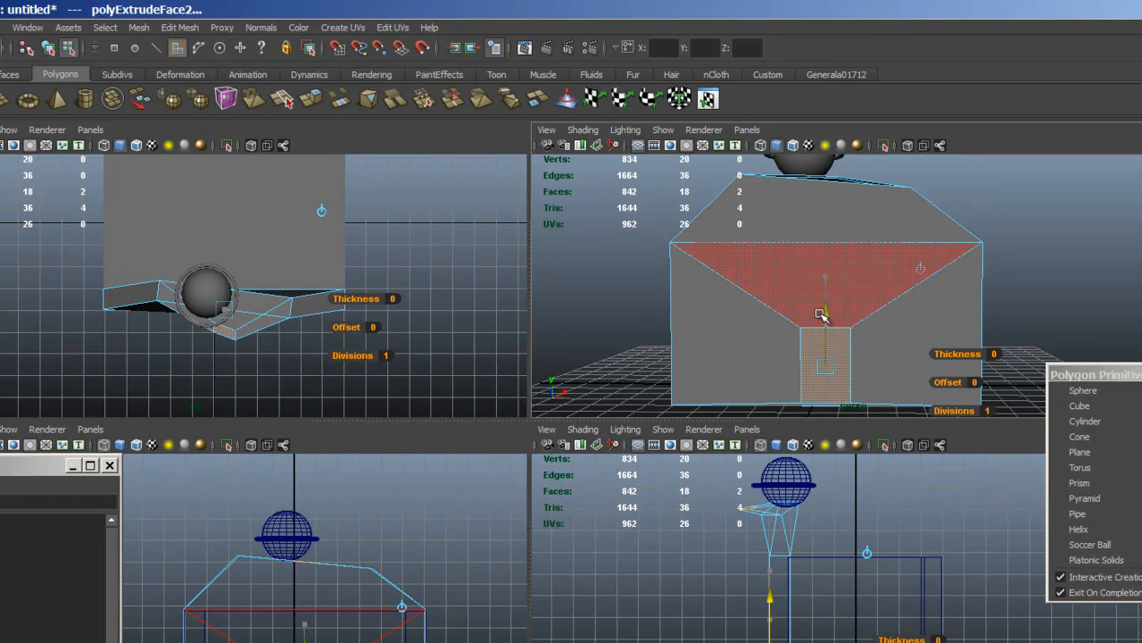
pyautogui.moveTo(820, 314); pyautogui.dragTo(820, 315)
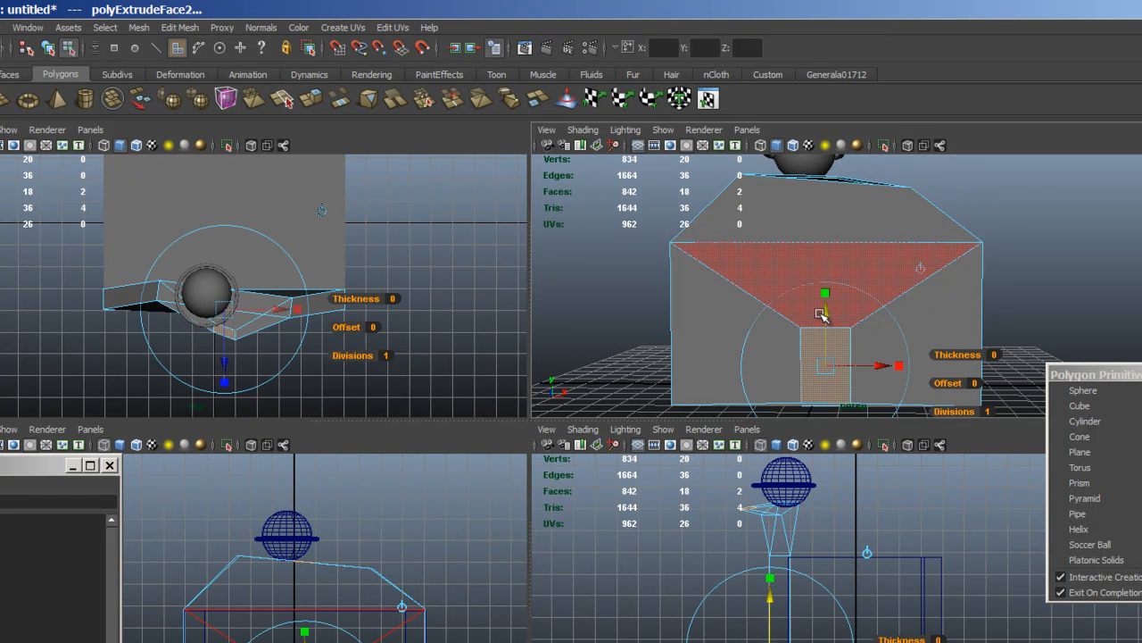
pyautogui.keyDown('alt'); pyautogui.moveTo(989, 334); pyautogui.dragTo(805, 339); pyautogui.keyUp('alt')
pyautogui.moveTo(737, 369); pyautogui.dragTo(709, 351)
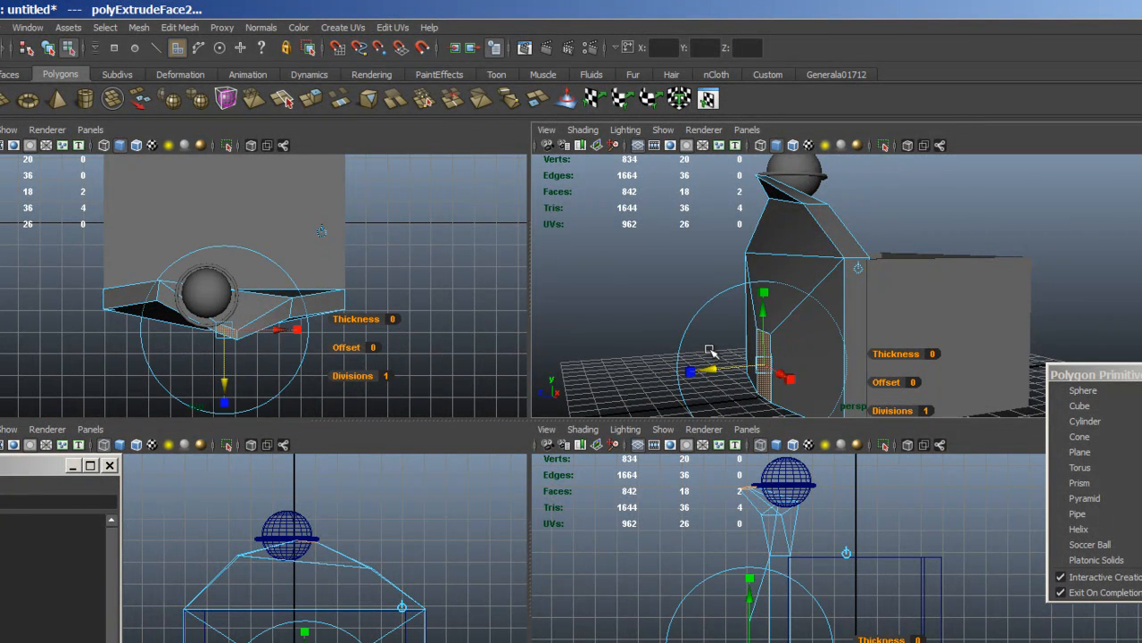
# Step: Undo the moves, the scaling and the extrusion of the front wall's outer face
pyautogui.hotkey('ctrl', 'z')
pyautogui.hotkey('ctrl', 'z')
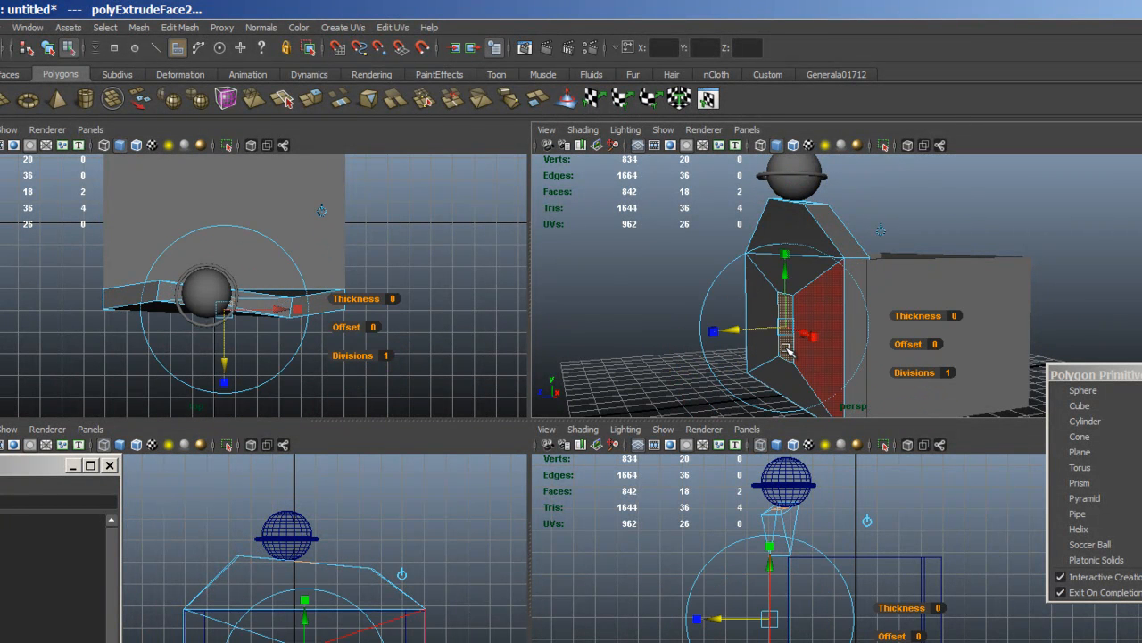
pyautogui.hotkey('ctrl', 'z')
pyautogui.hotkey('ctrl', 'z')
pyautogui.hotkey('ctrl', 'z')
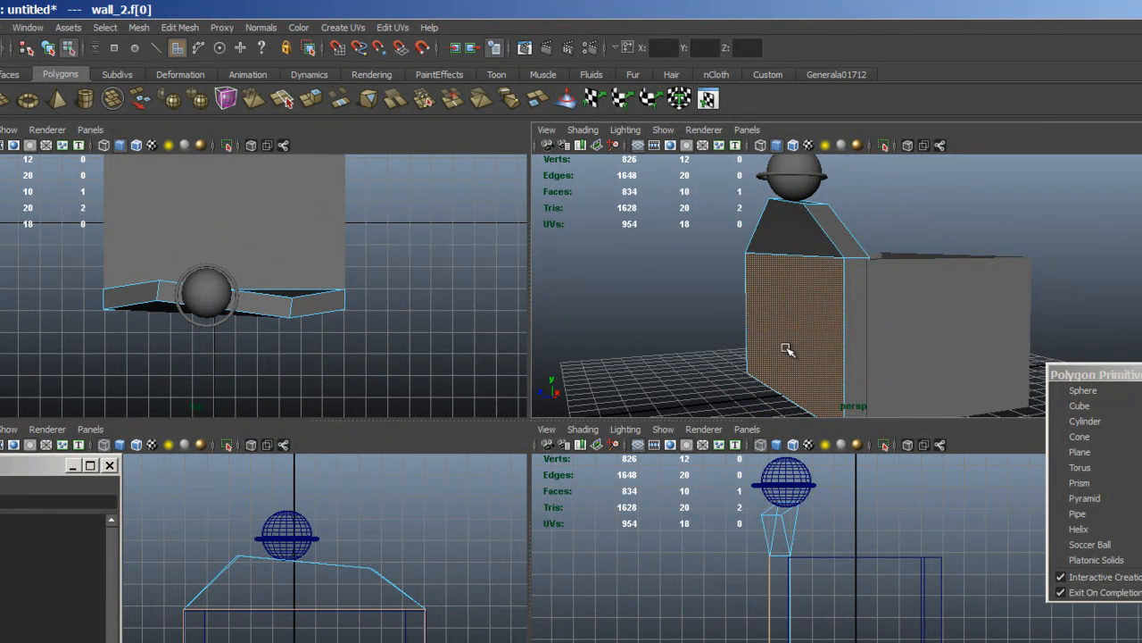
# Step: Select the front wall's outer face and extrude it
pyautogui.click(638, 292)
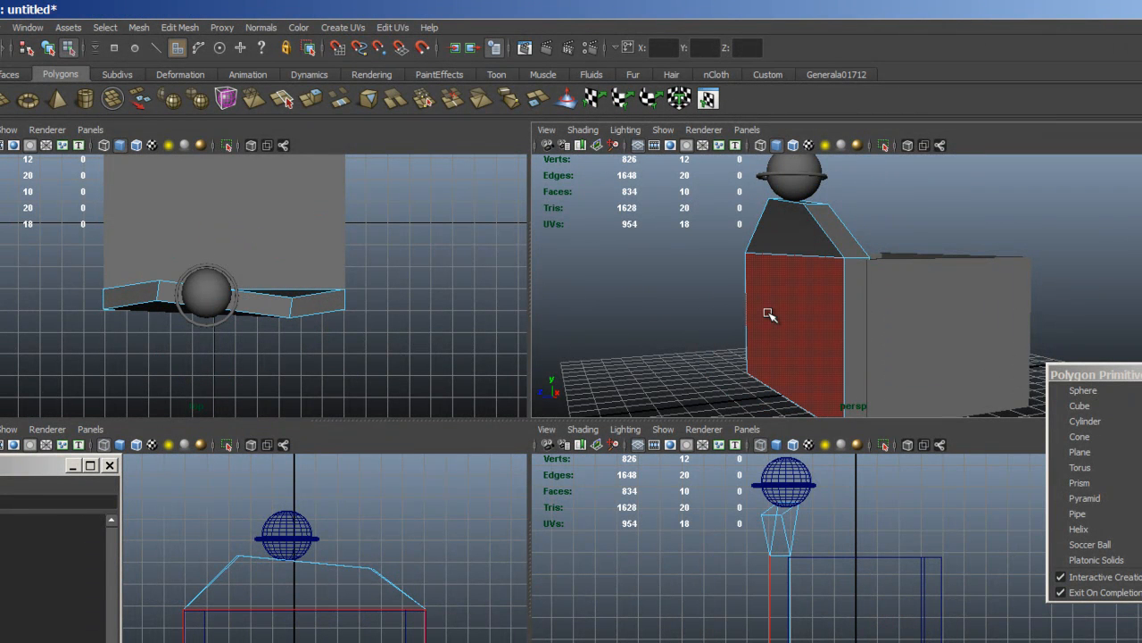
pyautogui.moveTo(774, 317); pyautogui.dragTo(779, 344, button='right')
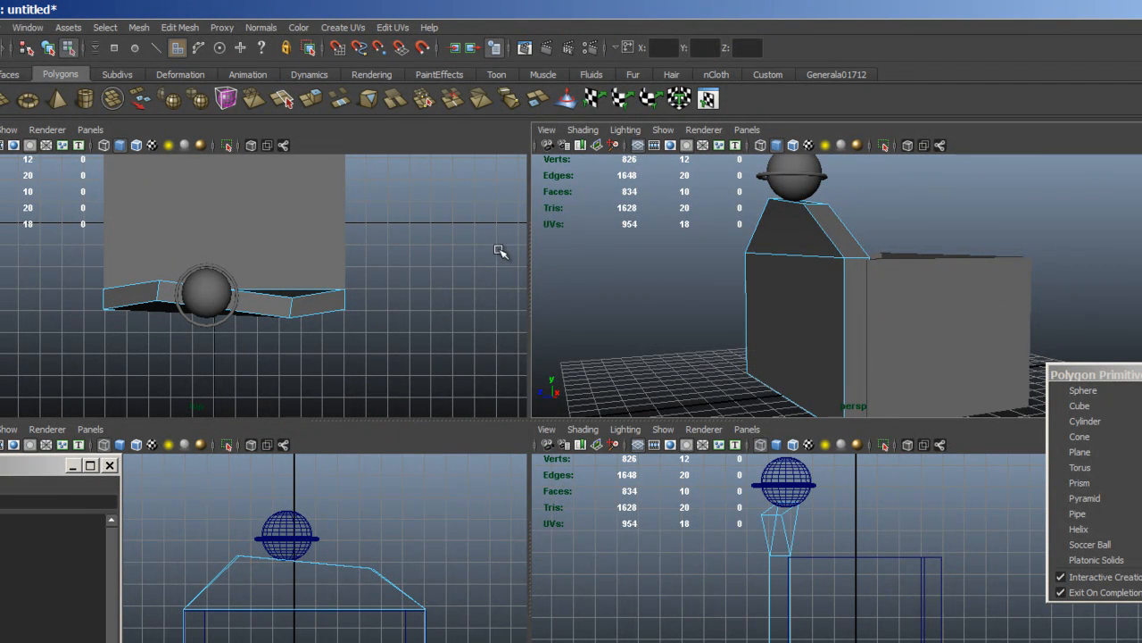
pyautogui.click(802, 323)
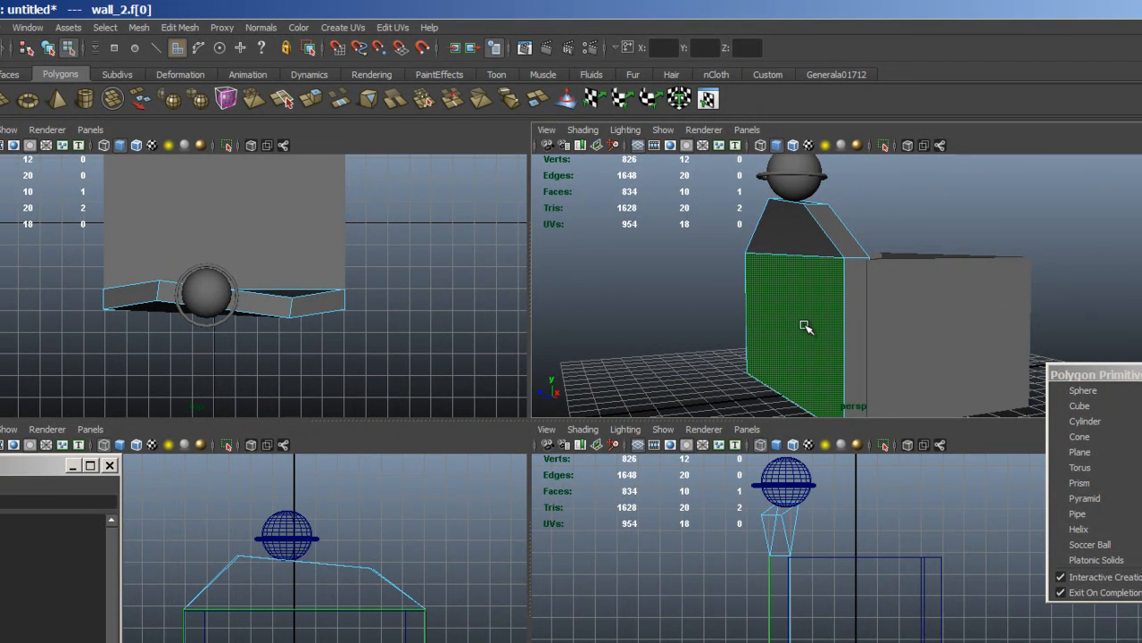
pyautogui.click(181, 28)
pyautogui.click(201, 47)
# Step: Scale the extruded face down in height and width to a door-sized rectangle, and move it to the wall's base and outward
pyautogui.moveTo(785, 254); pyautogui.dragTo(785, 292)
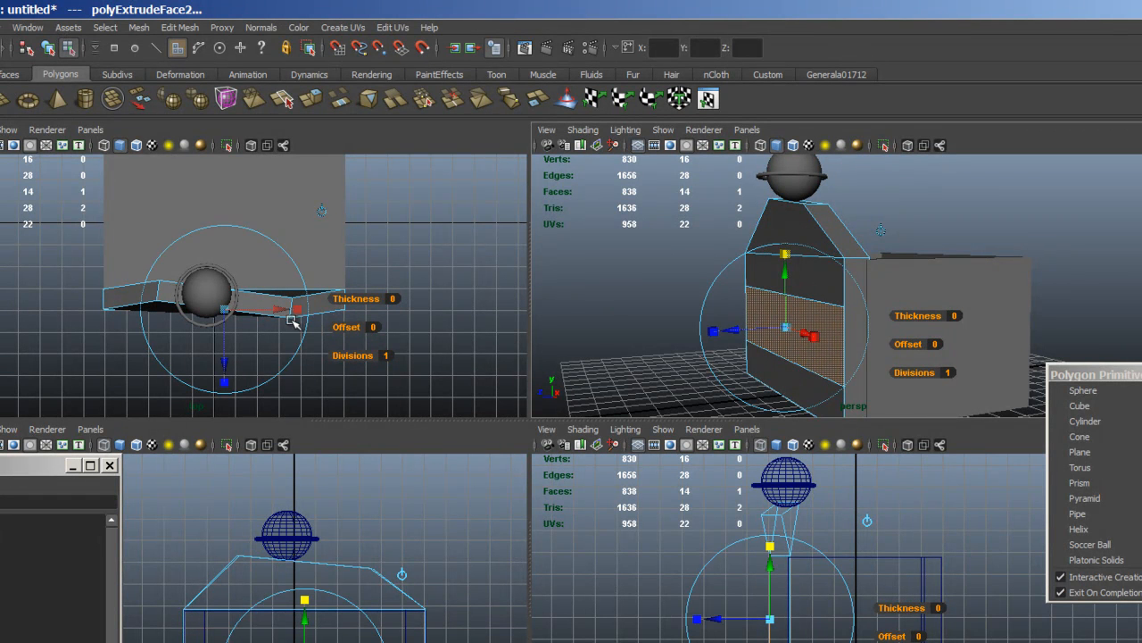
pyautogui.moveTo(301, 312)
pyautogui.mouseDown()
pyautogui.moveTo(247, 311)
pyautogui.moveTo(245, 321)
pyautogui.mouseUp()
pyautogui.moveTo(786, 275); pyautogui.dragTo(792, 304)
pyautogui.moveTo(741, 359); pyautogui.dragTo(721, 356)
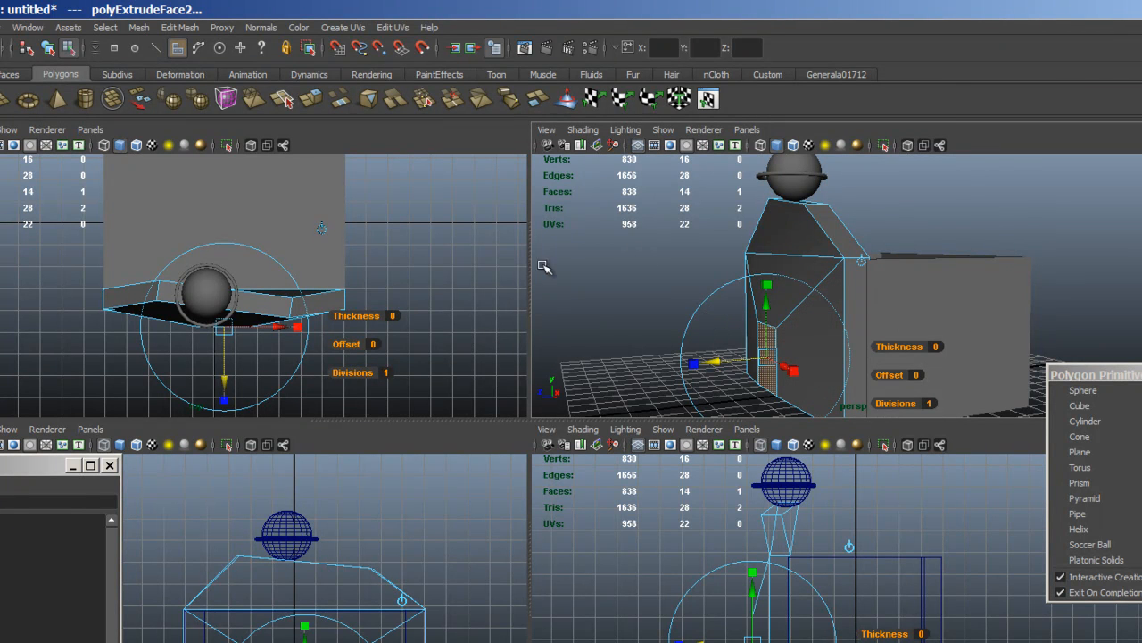
# Step: Extrude the door-sized face again and push it inward into the front wall
pyautogui.click(190, 32)
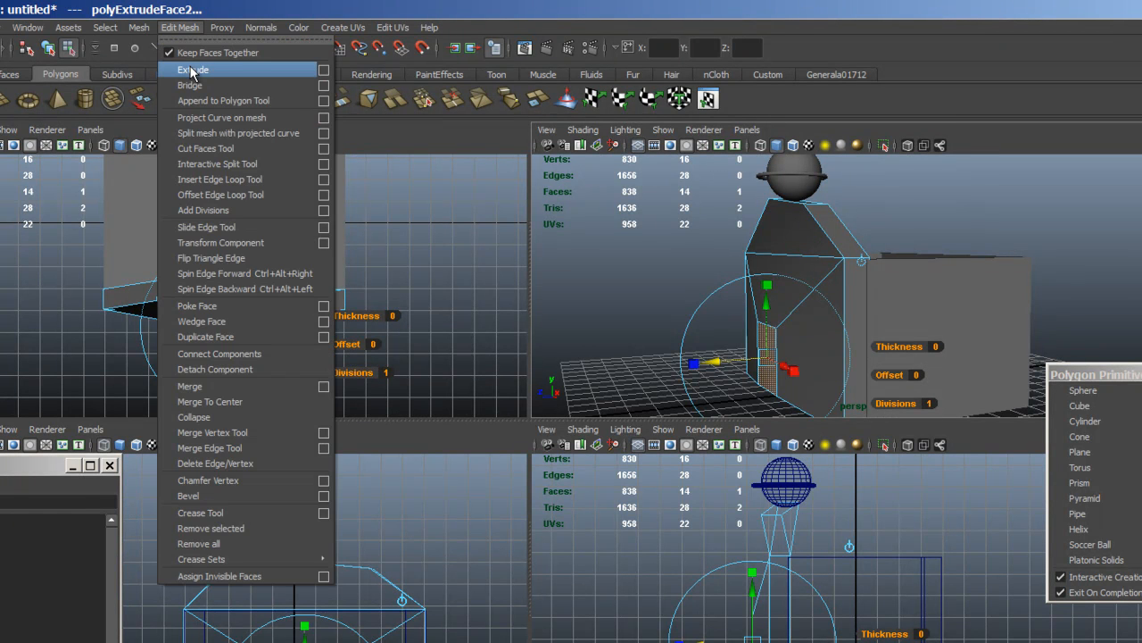
pyautogui.click(190, 71)
pyautogui.moveTo(716, 364); pyautogui.dragTo(738, 362)
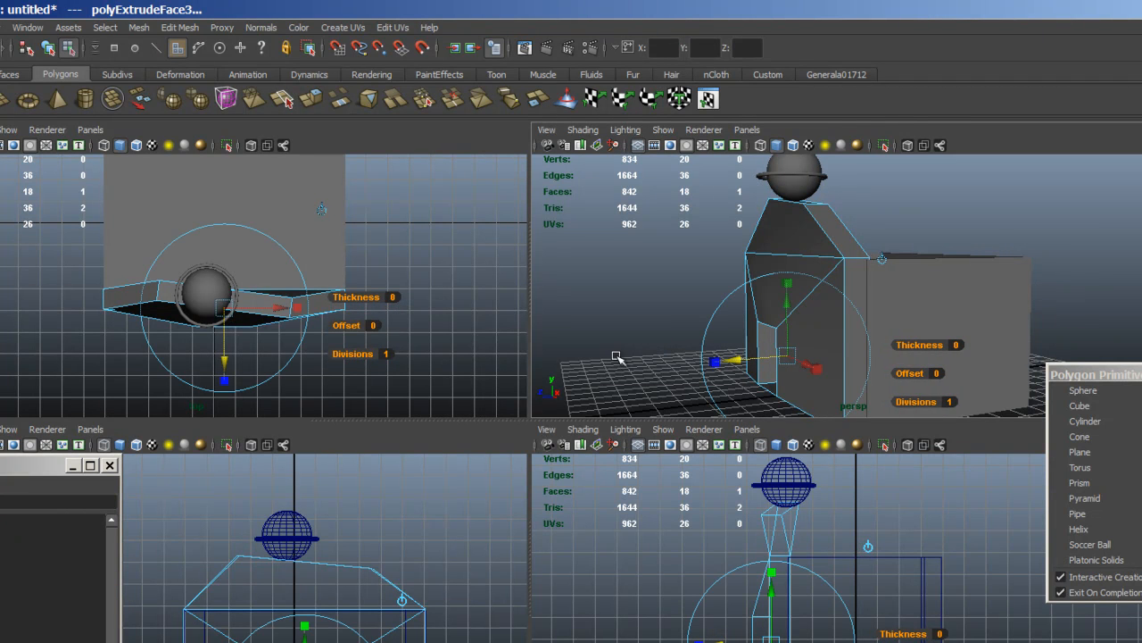
# Step: Scale the recessed door face slightly smaller in width and height
pyautogui.keyDown('alt'); pyautogui.moveTo(625, 355); pyautogui.dragTo(629, 371, button='middle'); pyautogui.keyUp('alt')
pyautogui.keyDown('alt'); pyautogui.moveTo(629, 371); pyautogui.dragTo(777, 337); pyautogui.keyUp('alt')
pyautogui.moveTo(877, 380); pyautogui.dragTo(861, 384)
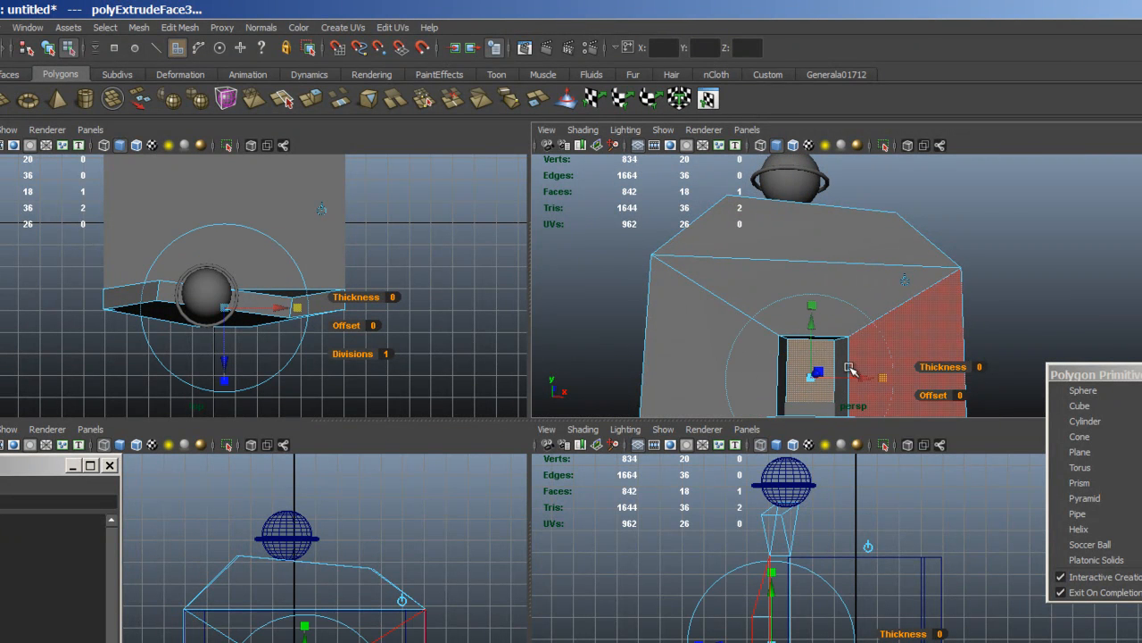
pyautogui.moveTo(813, 306); pyautogui.dragTo(813, 314)
pyautogui.click(828, 383)
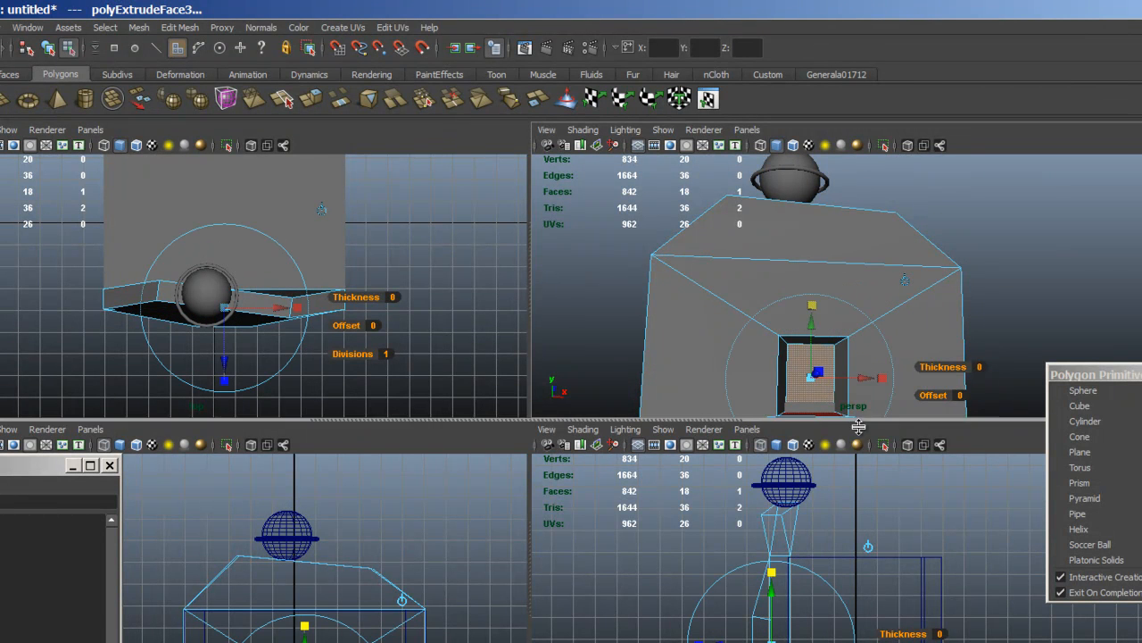
# Step: Delete the front wall's inner face and the recessed door face to open a doorway into the room
pyautogui.keyDown('alt'); pyautogui.moveTo(958, 338); pyautogui.dragTo(615, 384); pyautogui.keyUp('alt')
pyautogui.click(687, 242)
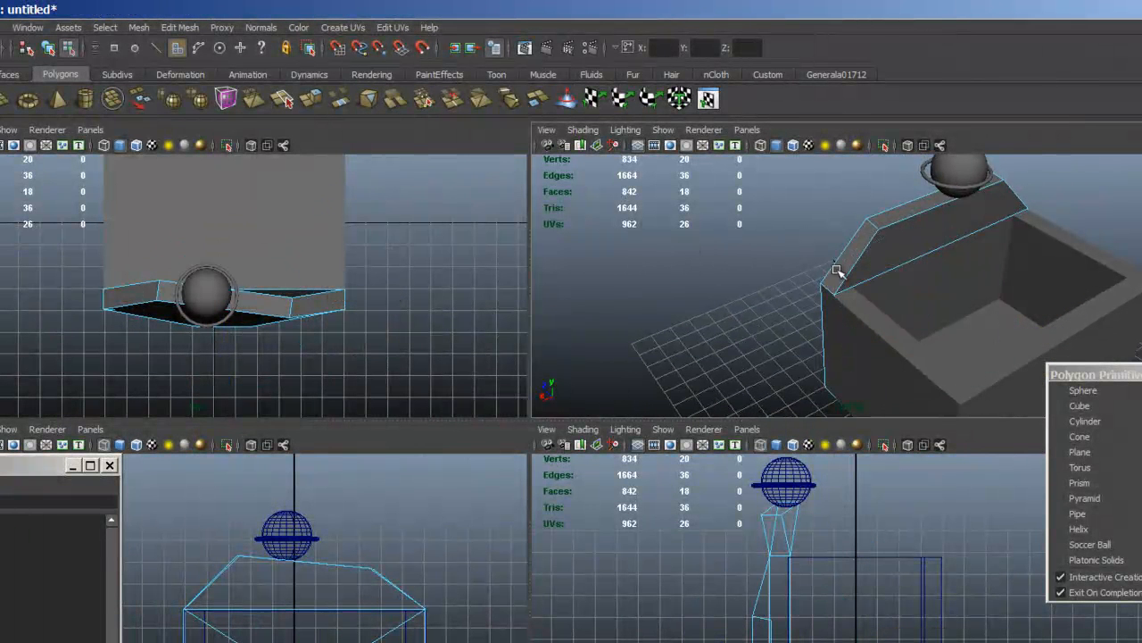
pyautogui.rightClick(933, 297)
pyautogui.click(932, 334)
pyautogui.click(934, 310)
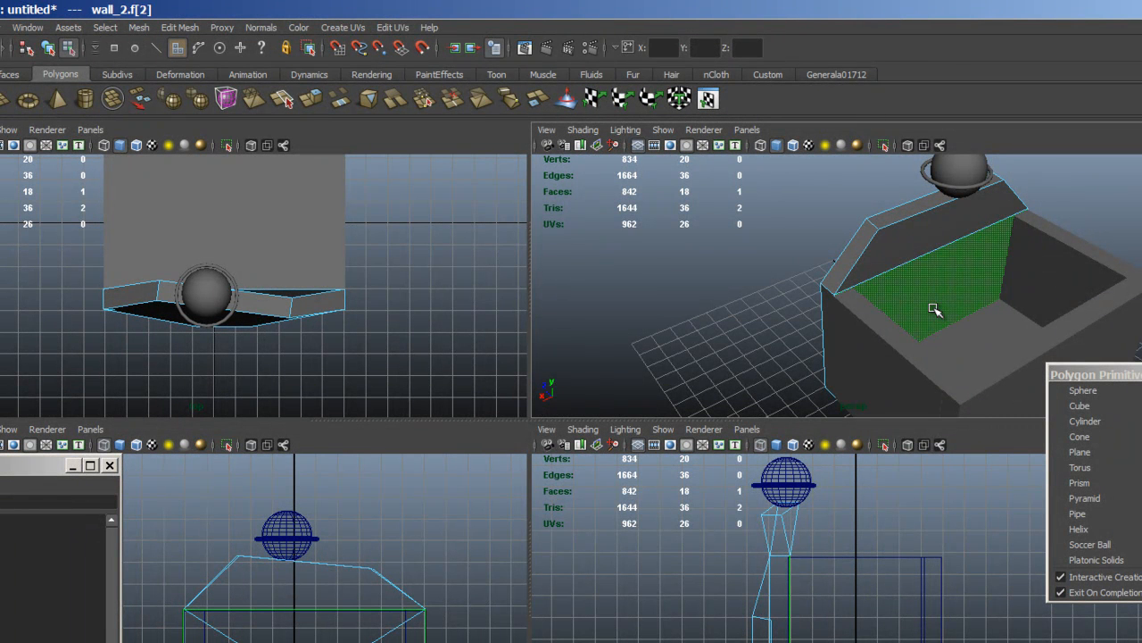
pyautogui.press('Delete')
pyautogui.click(926, 312)
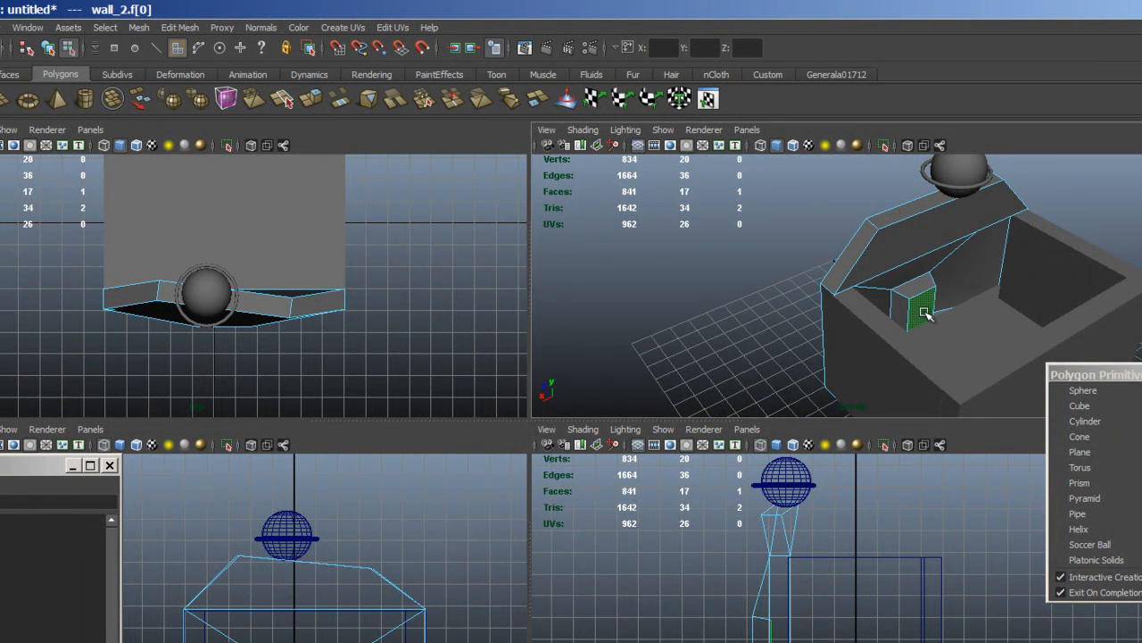
pyautogui.press('Delete')
# Step: Select the floor box as an object and flatten it to a Y scale of 0.53
pyautogui.keyDown('alt'); pyautogui.moveTo(754, 341); pyautogui.dragTo(1007, 307); pyautogui.keyUp('alt')
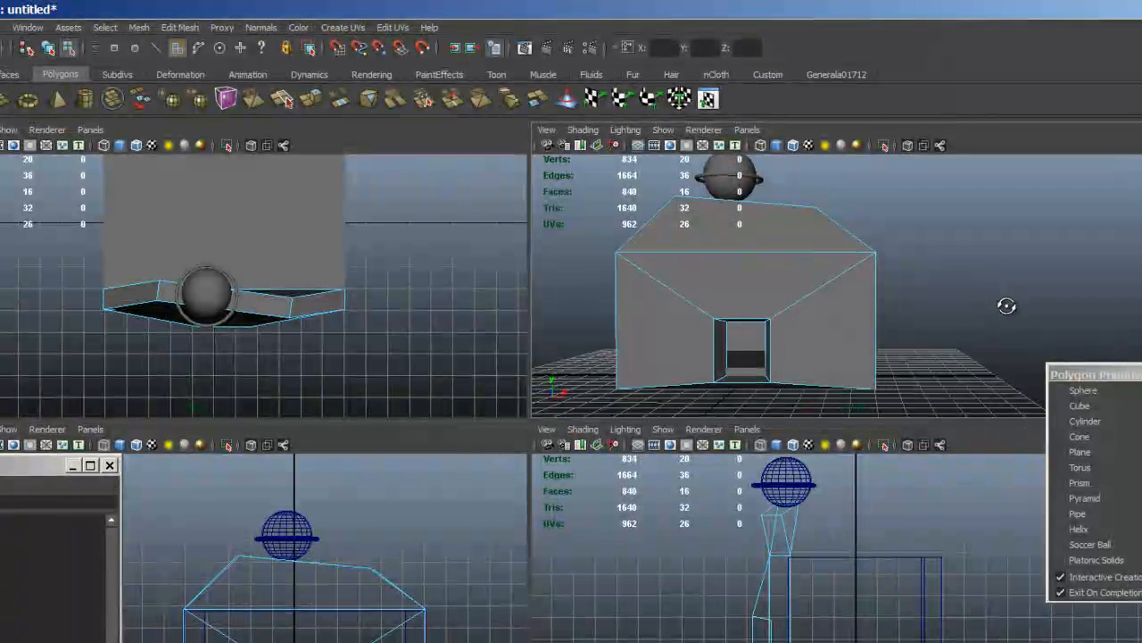
pyautogui.click(752, 371)
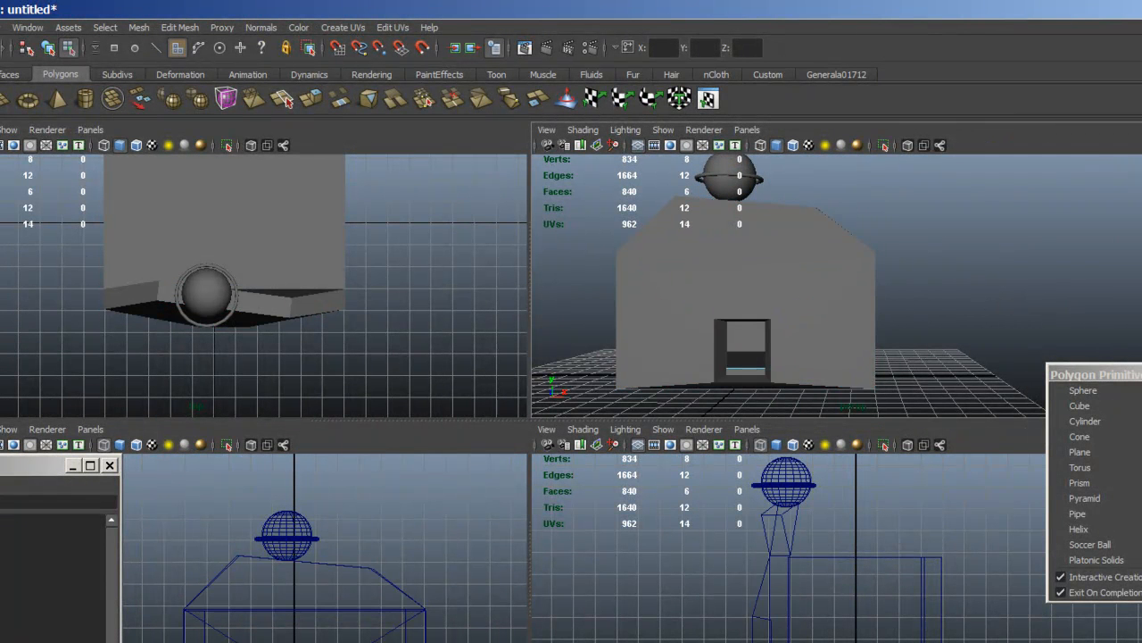
pyautogui.click(52, 50)
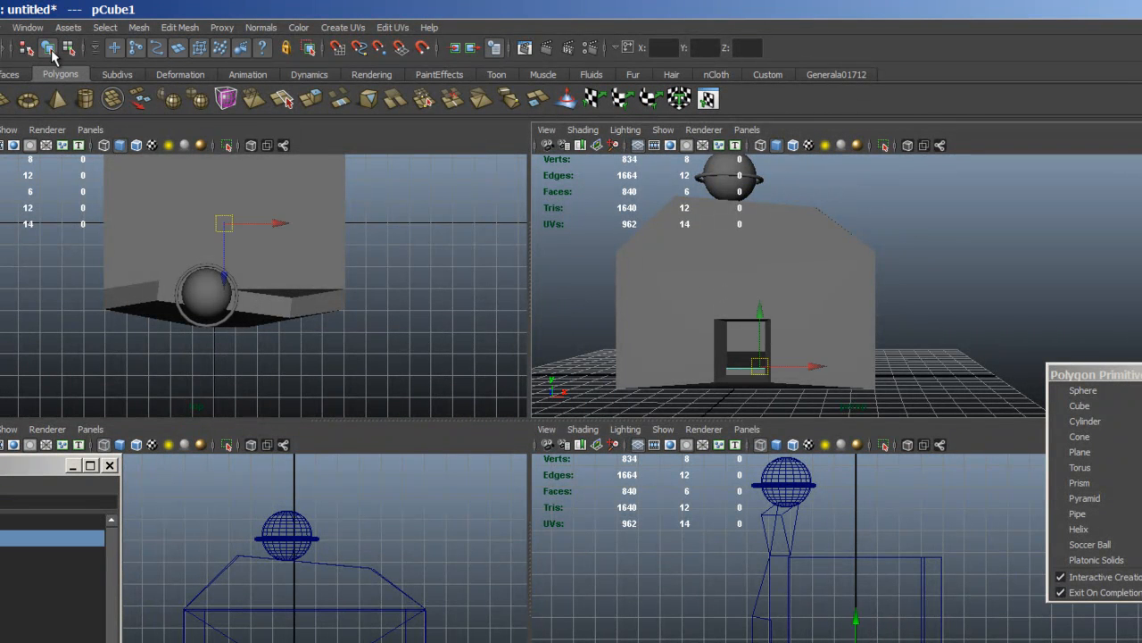
pyautogui.moveTo(768, 318); pyautogui.dragTo(764, 320)
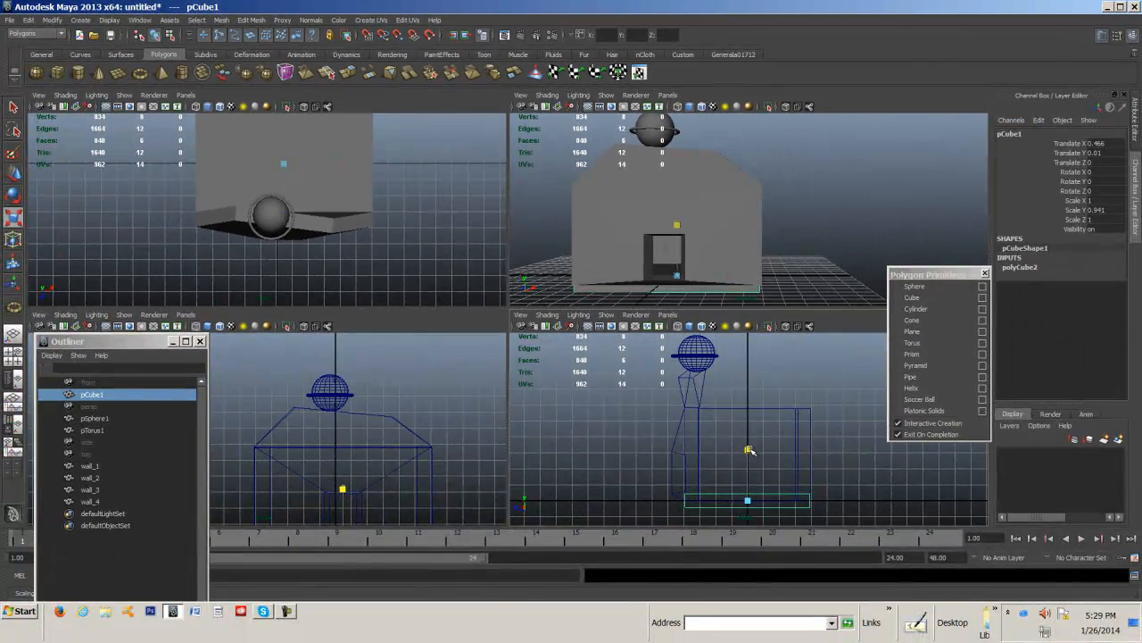
pyautogui.moveTo(750, 450); pyautogui.dragTo(754, 472)
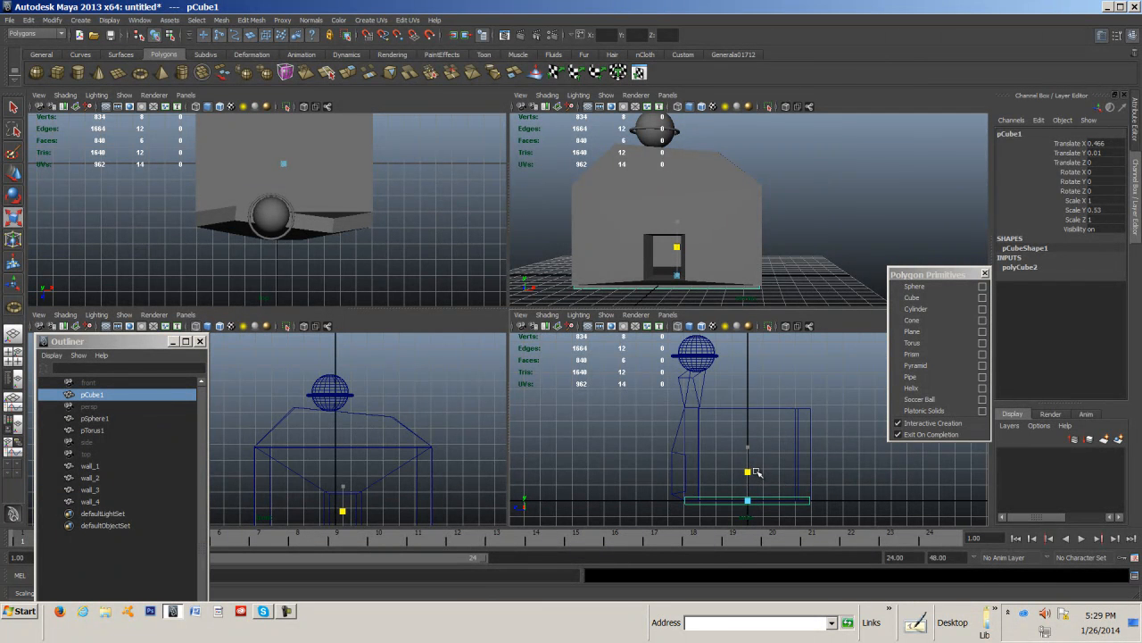
# Step: Move the flattened floor box up so that its underside rests on the grid
pyautogui.keyDown('alt'); pyautogui.moveTo(678, 292); pyautogui.dragTo(675, 273, button='right'); pyautogui.keyUp('alt')
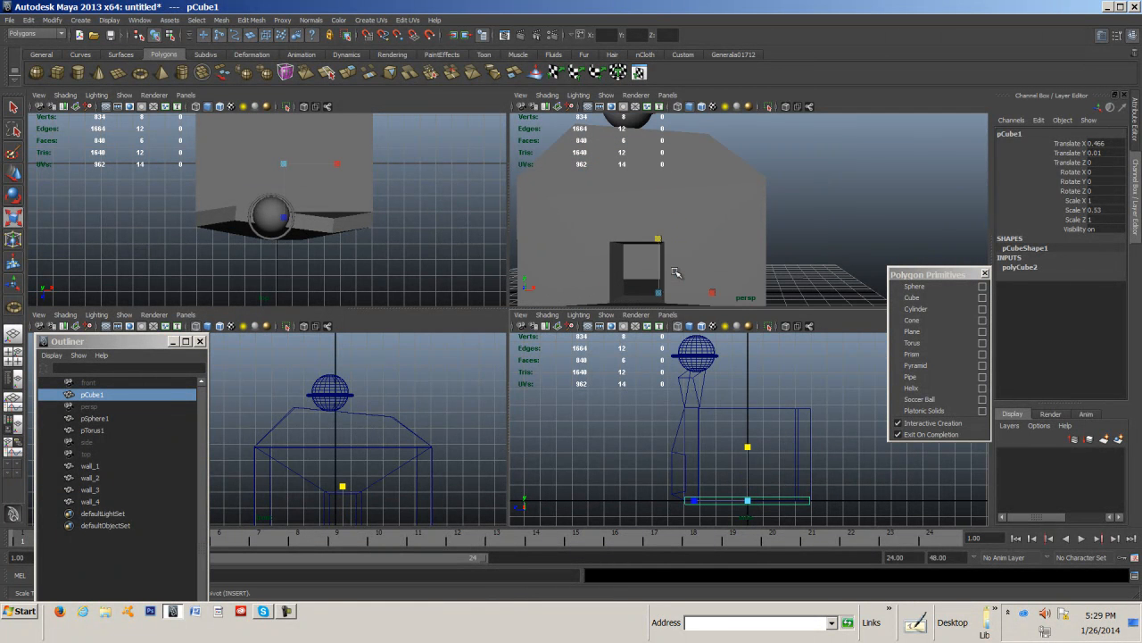
pyautogui.keyDown('alt'); pyautogui.moveTo(716, 294); pyautogui.dragTo(767, 225, button='middle'); pyautogui.keyUp('alt')
pyautogui.keyDown('alt'); pyautogui.moveTo(768, 225); pyautogui.dragTo(780, 216); pyautogui.keyUp('alt')
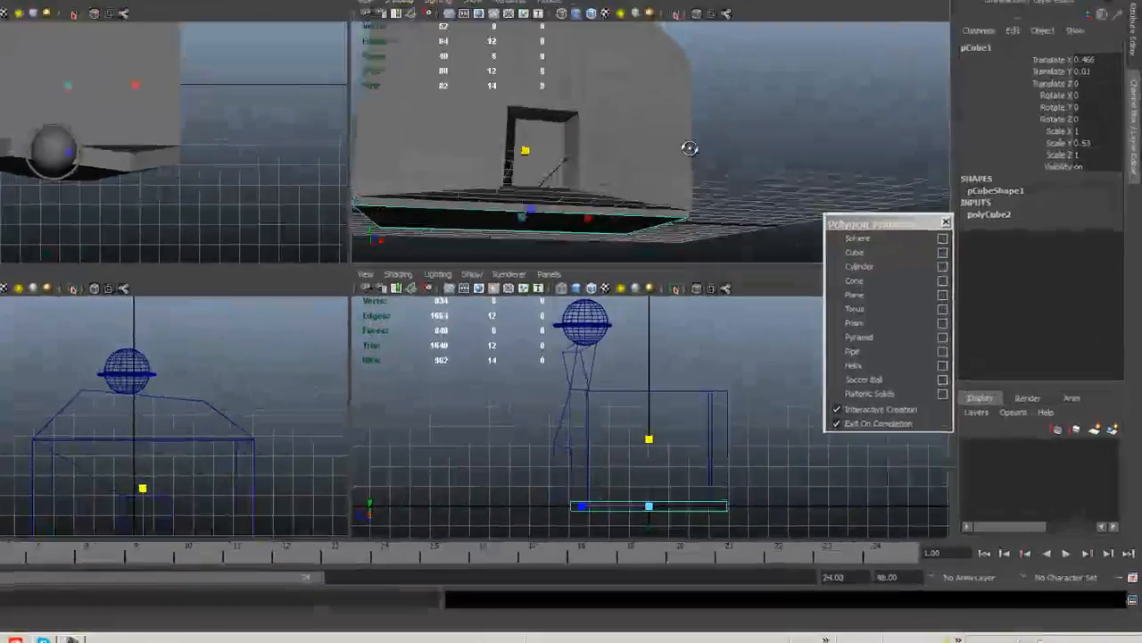
pyautogui.keyDown('alt'); pyautogui.moveTo(690, 149); pyautogui.dragTo(718, 160); pyautogui.keyUp('alt')
pyautogui.moveTo(632, 97)
pyautogui.keyDown('alt'); pyautogui.mouseDown()
pyautogui.moveTo(724, 112)
pyautogui.moveTo(744, 92)
pyautogui.moveTo(630, 97)
pyautogui.mouseUp(); pyautogui.keyUp('alt')
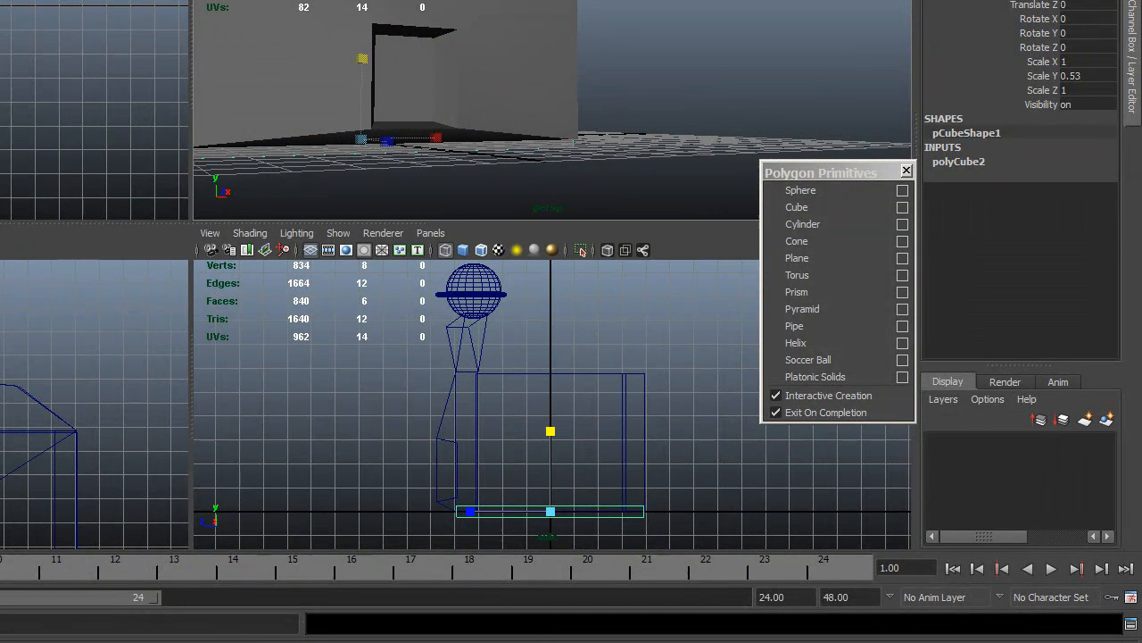
pyautogui.press('w')
pyautogui.moveTo(359, 85); pyautogui.dragTo(363, 75)
pyautogui.keyDown('alt'); pyautogui.moveTo(586, 107); pyautogui.dragTo(390, 71); pyautogui.keyUp('alt')
pyautogui.keyDown('alt'); pyautogui.moveTo(390, 71); pyautogui.dragTo(545, 143, button='middle'); pyautogui.keyUp('alt')
pyautogui.keyDown('alt'); pyautogui.moveTo(544, 143); pyautogui.dragTo(455, 124); pyautogui.keyUp('alt')
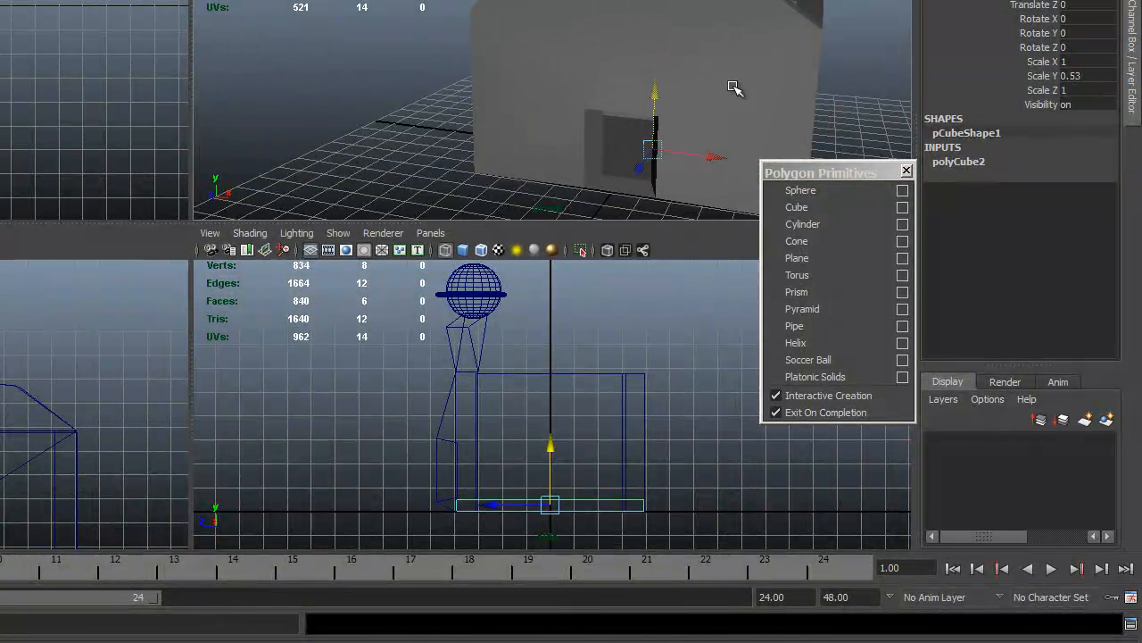
pyautogui.scroll(-5, 717, 95)
pyautogui.keyDown('alt'); pyautogui.moveTo(717, 95); pyautogui.dragTo(586, 110); pyautogui.keyUp('alt')
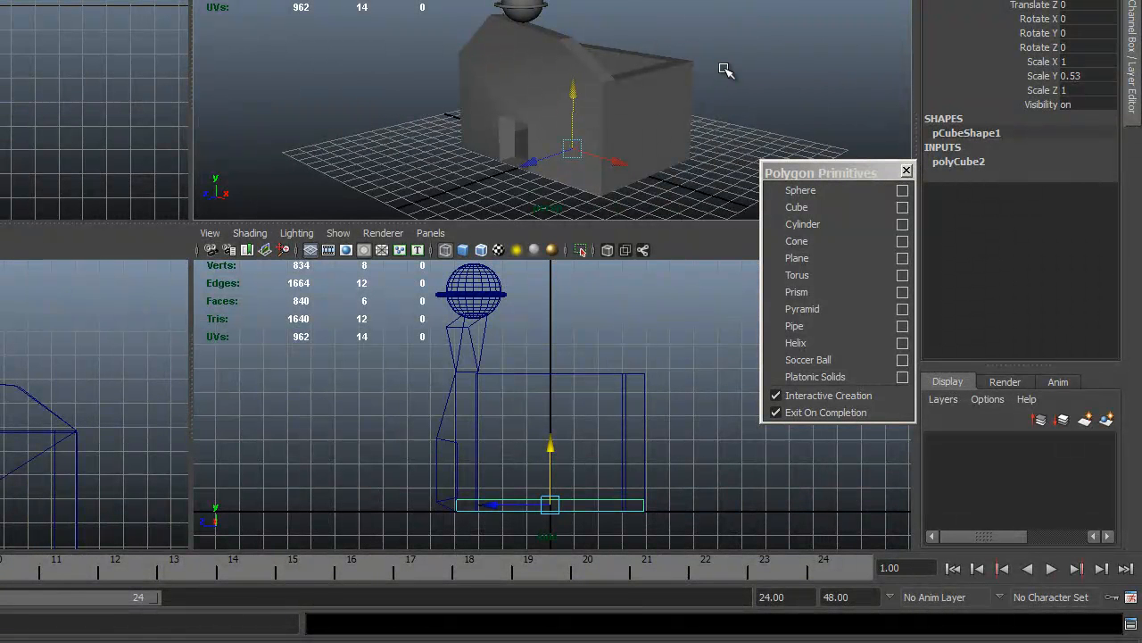